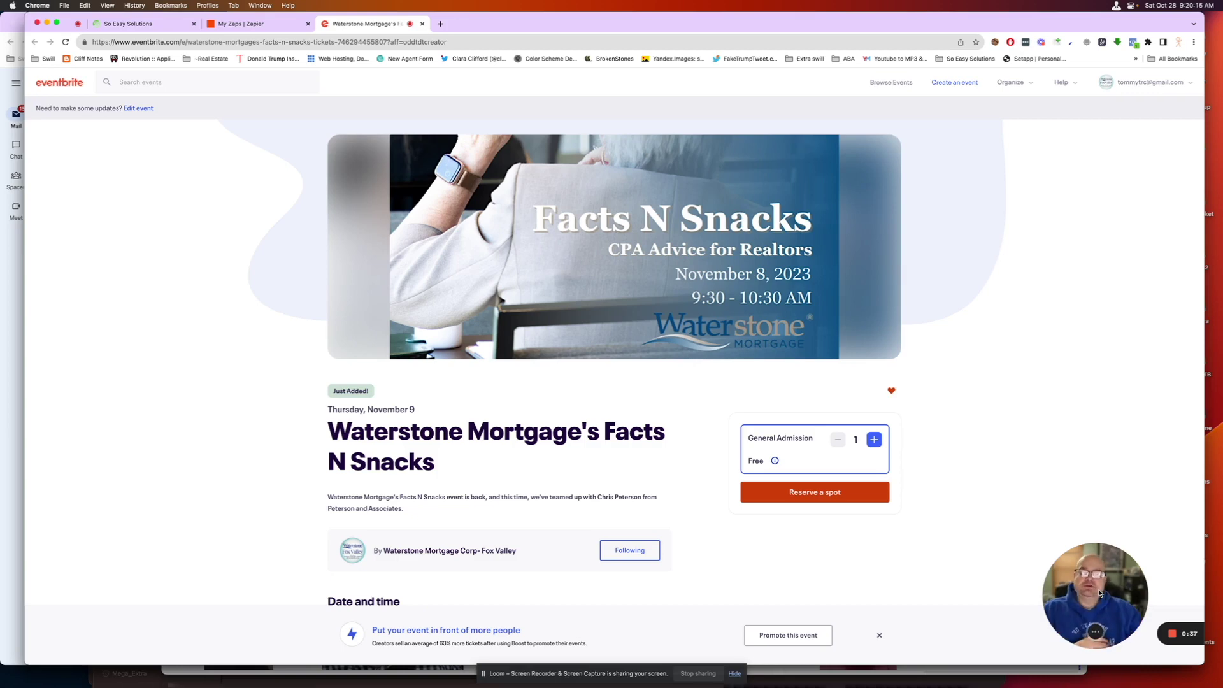
# - From My Zaps, create a new zap and begin its empty Trigger step
pyautogui.click(272, 24)
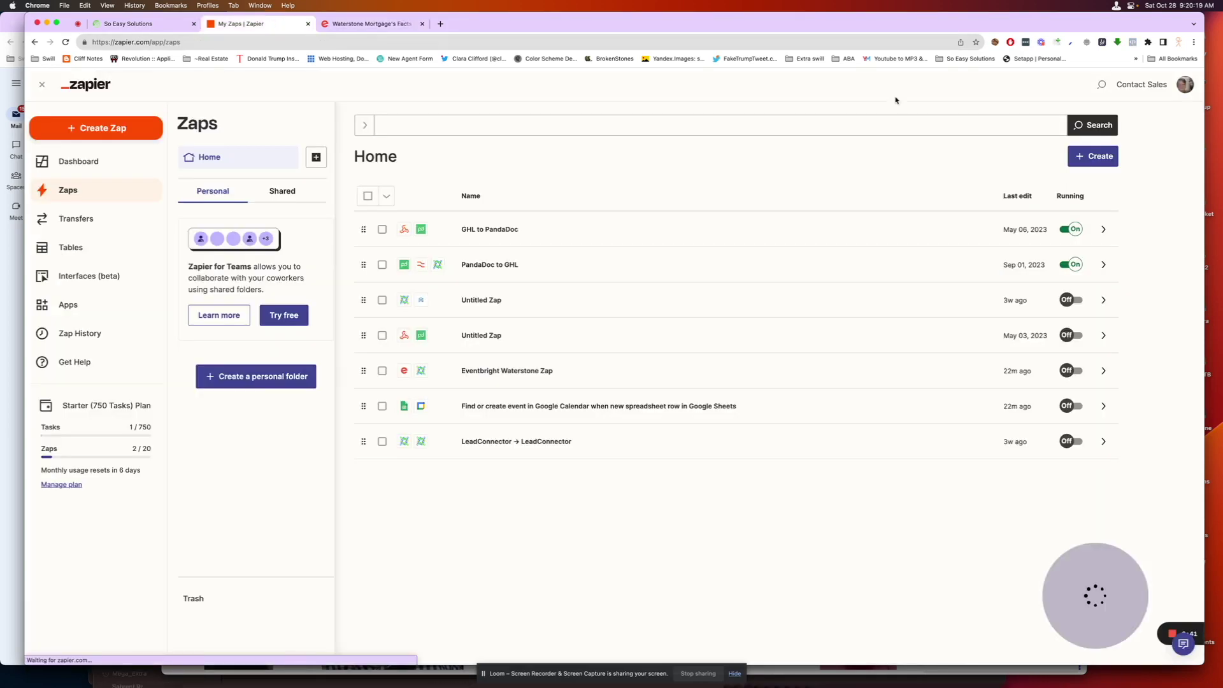
pyautogui.click(1094, 157)
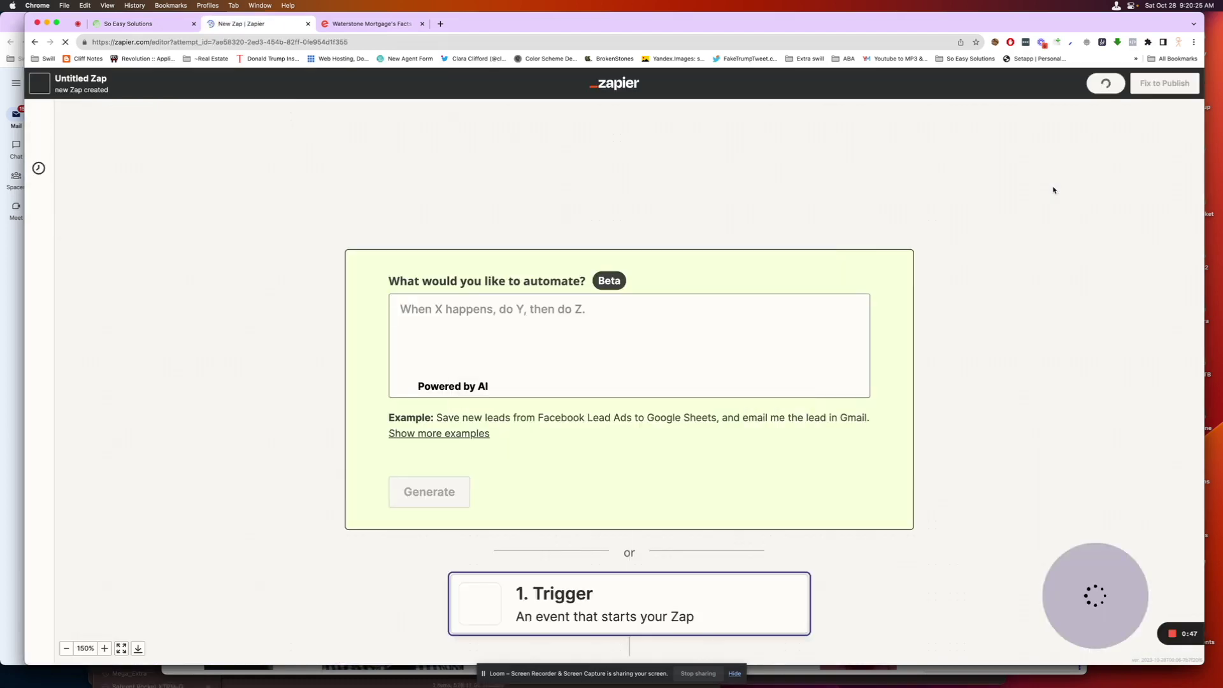
pyautogui.scroll(-3, 832, 454)
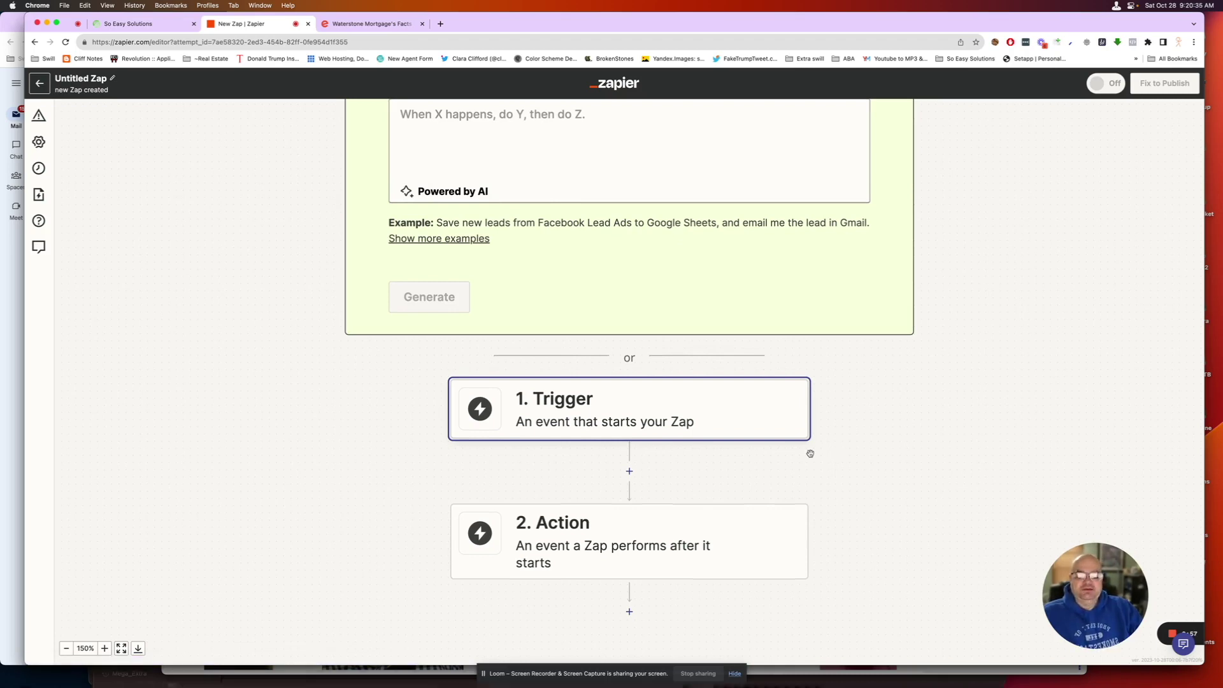
pyautogui.click(629, 422)
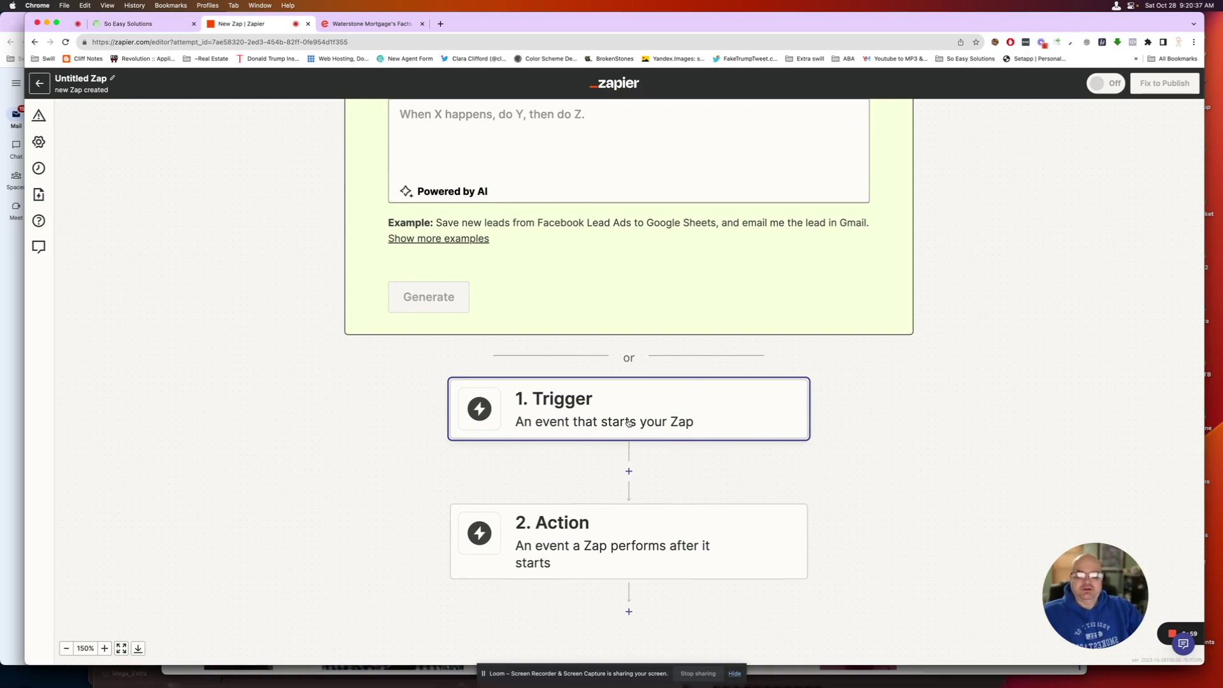
# - Make Eventbrite's New Attendee Registered the trigger, using the connected Eventbrite account
pyautogui.click(570, 401)
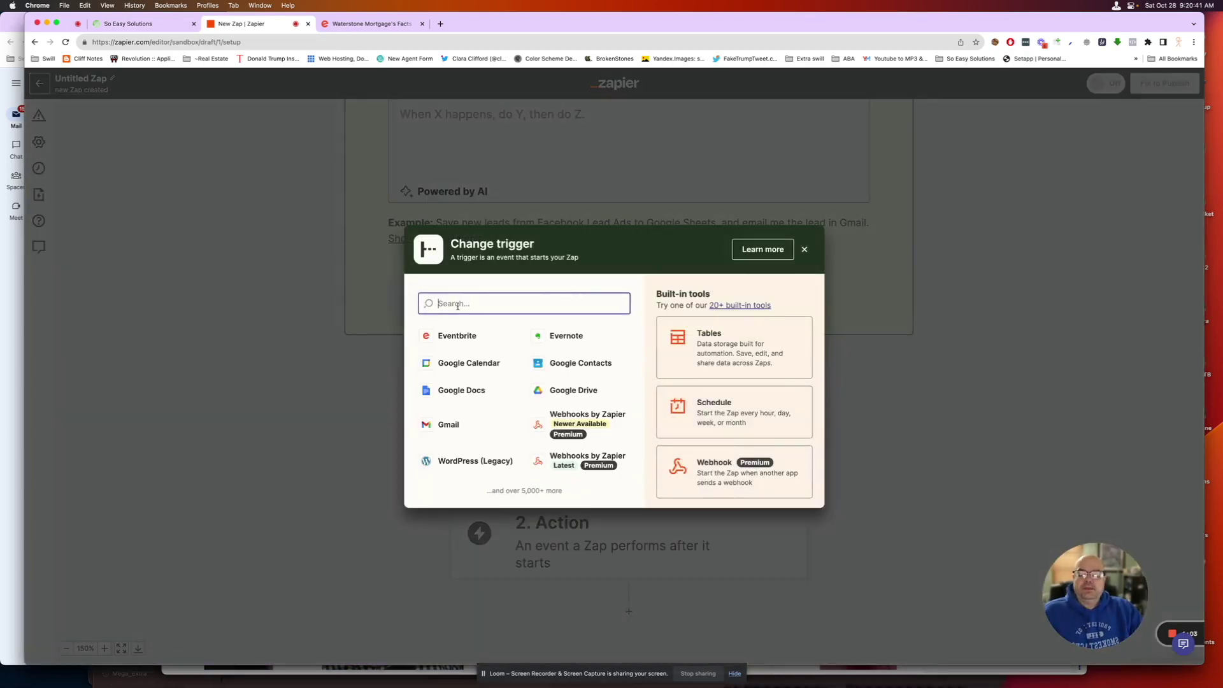
pyautogui.click(458, 336)
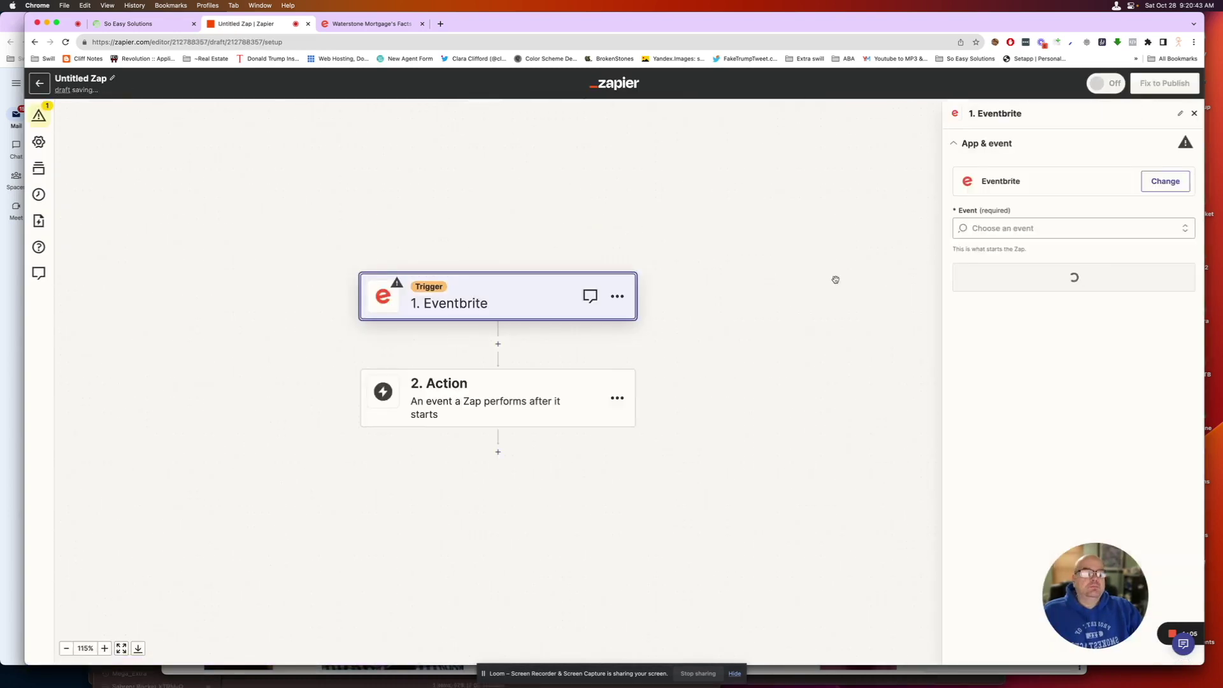
pyautogui.click(1186, 229)
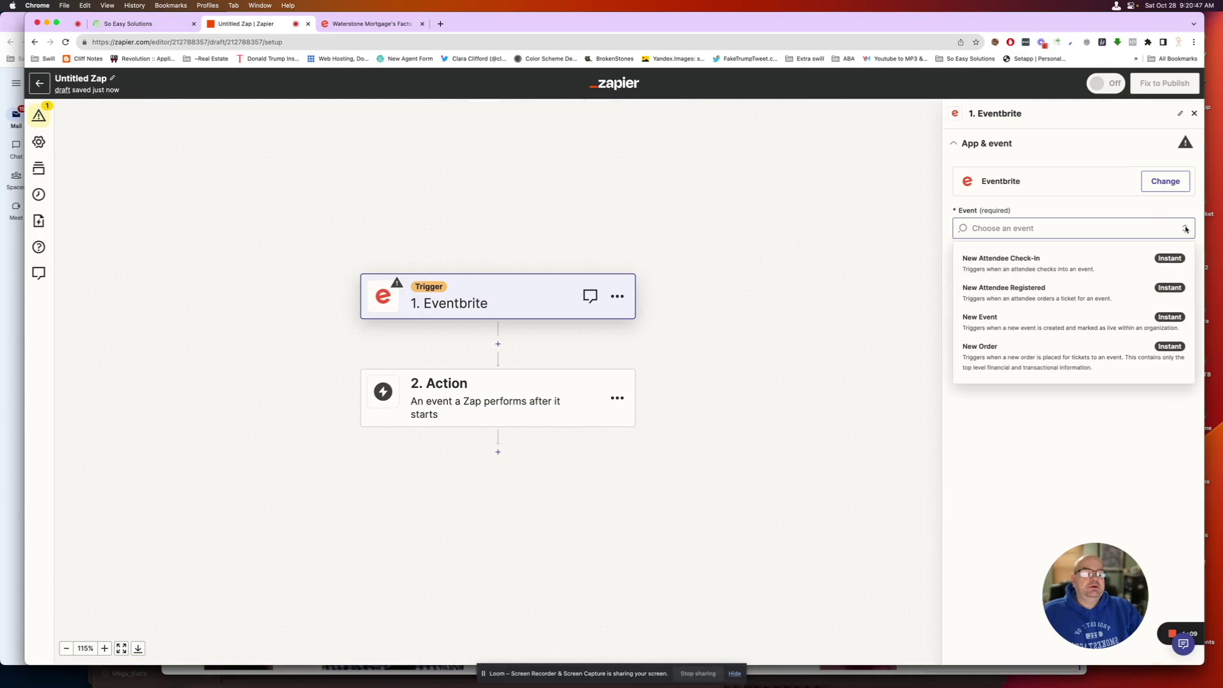
pyautogui.click(972, 294)
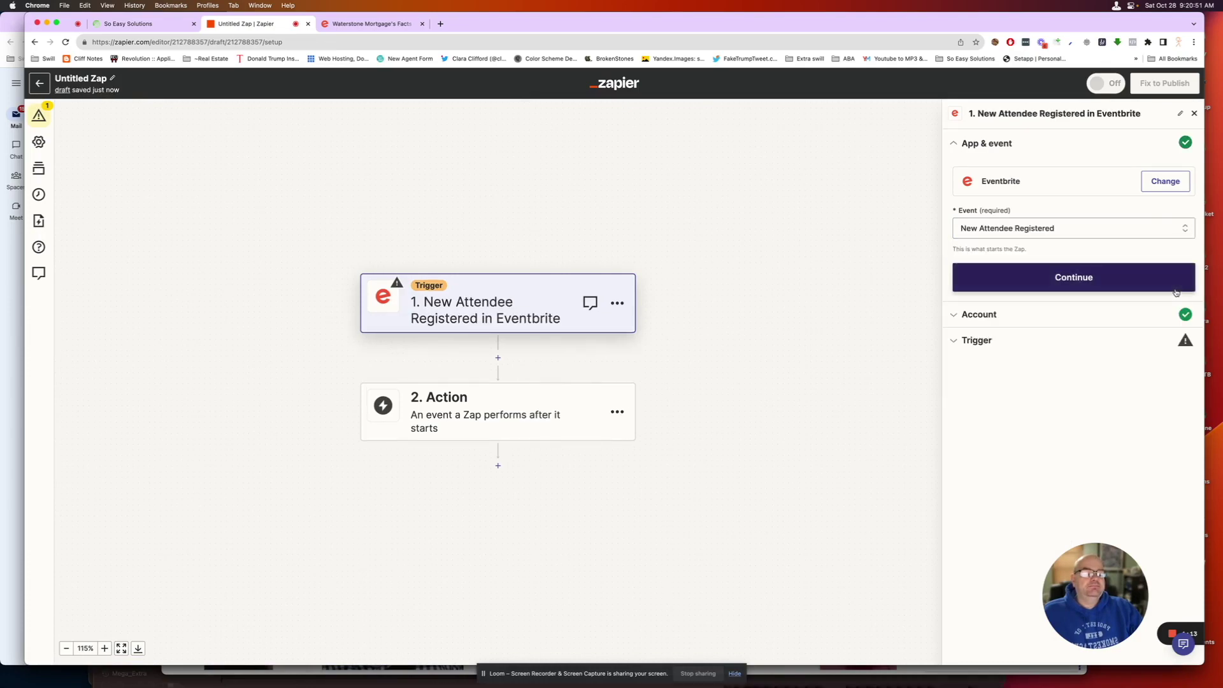
pyautogui.click(1094, 282)
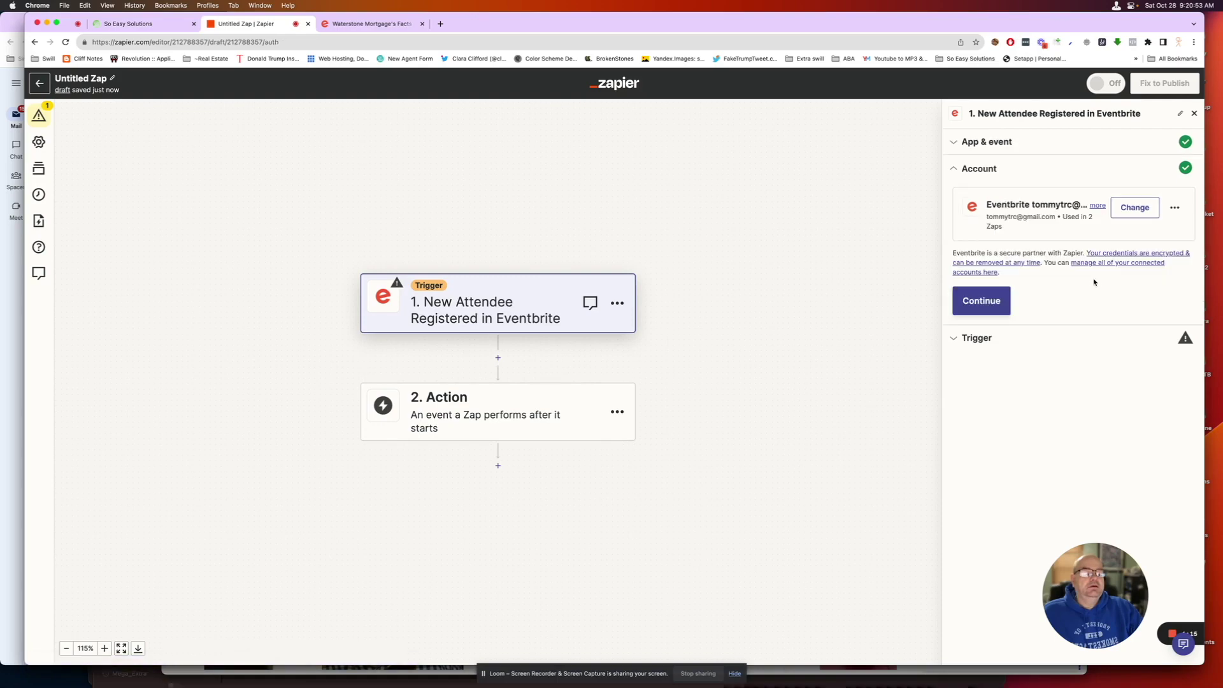
pyautogui.click(992, 298)
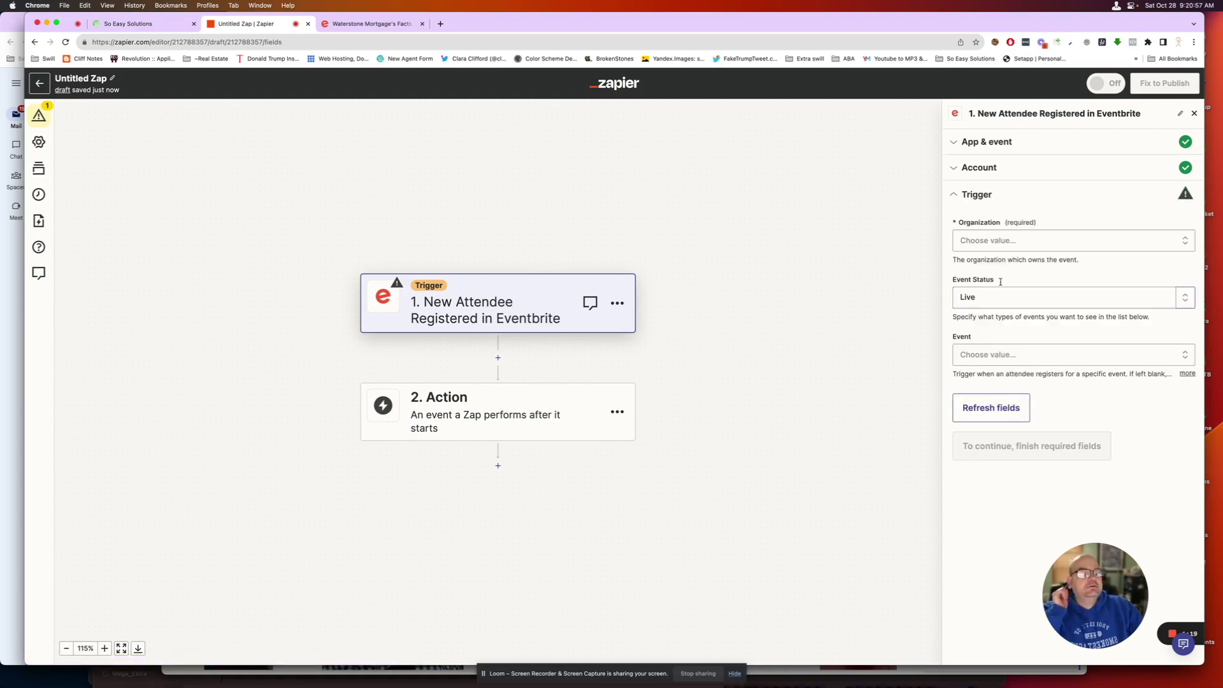
# - Set the trigger's organization and the Waterstone Mortgage's Facts N Snacks event, then test it
pyautogui.click(1045, 241)
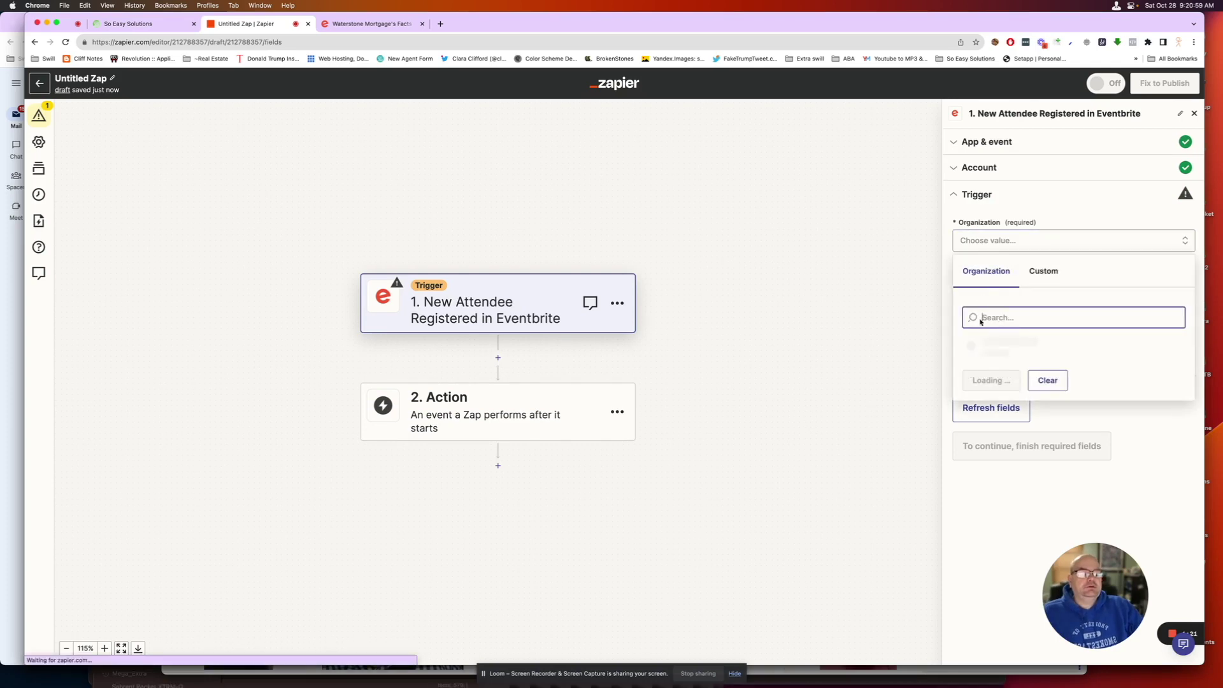
pyautogui.click(978, 349)
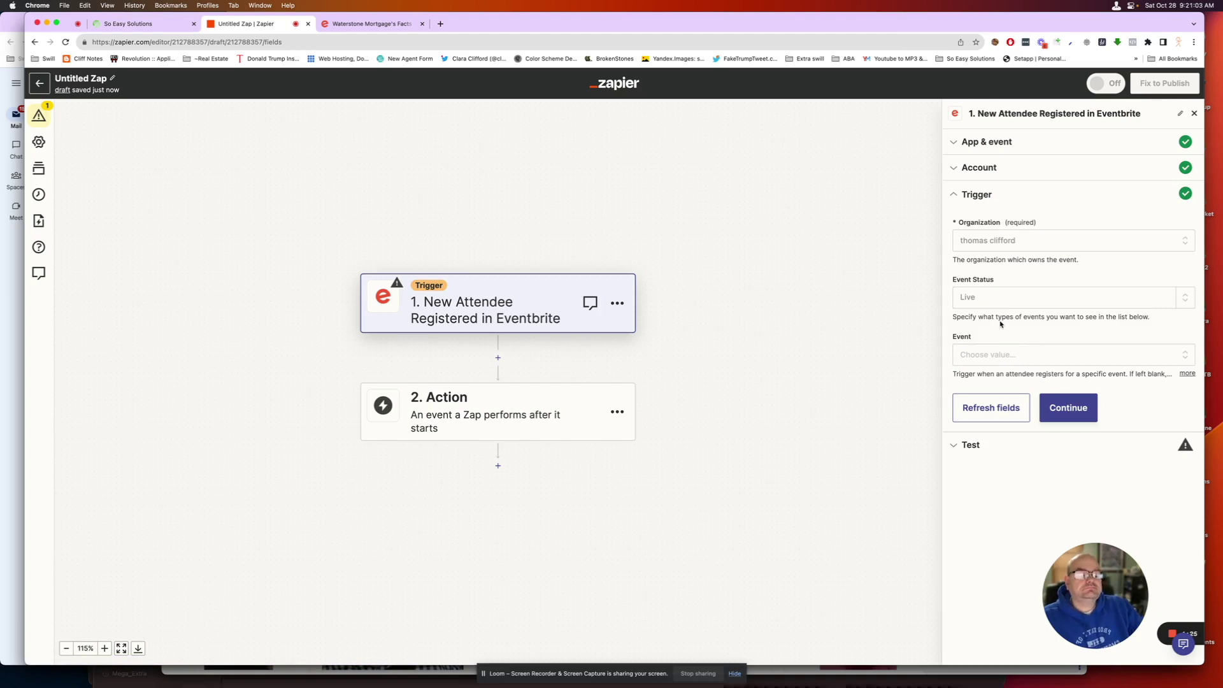
pyautogui.click(992, 355)
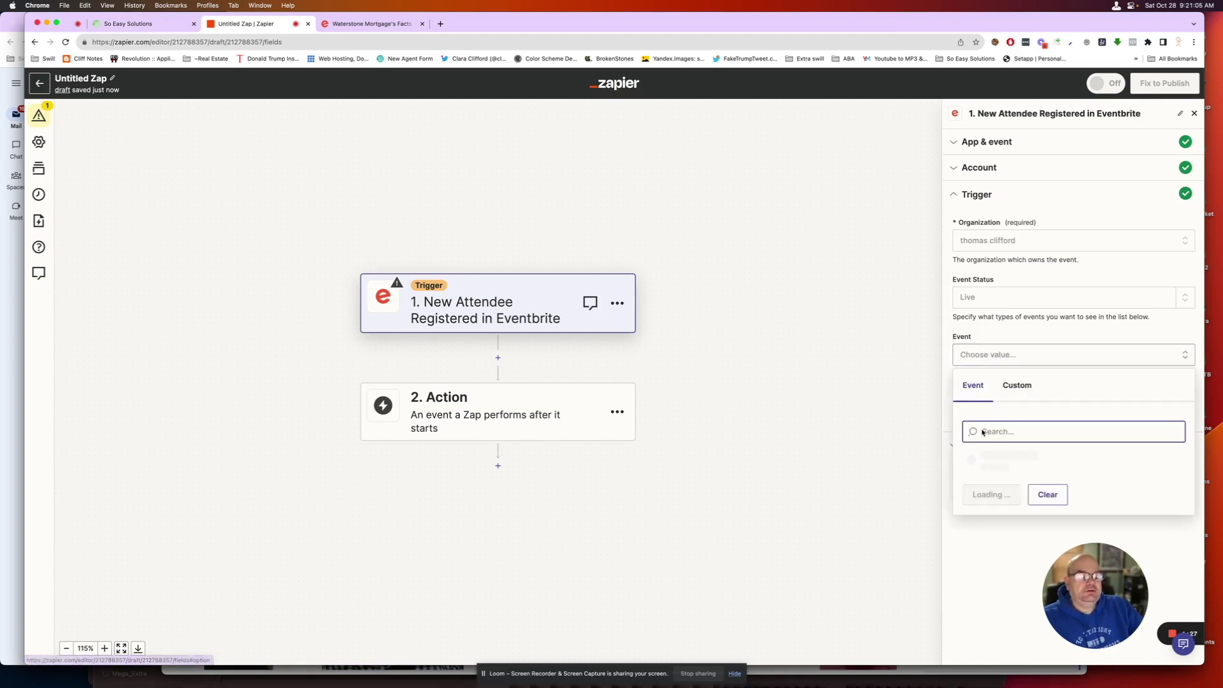
pyautogui.click(998, 460)
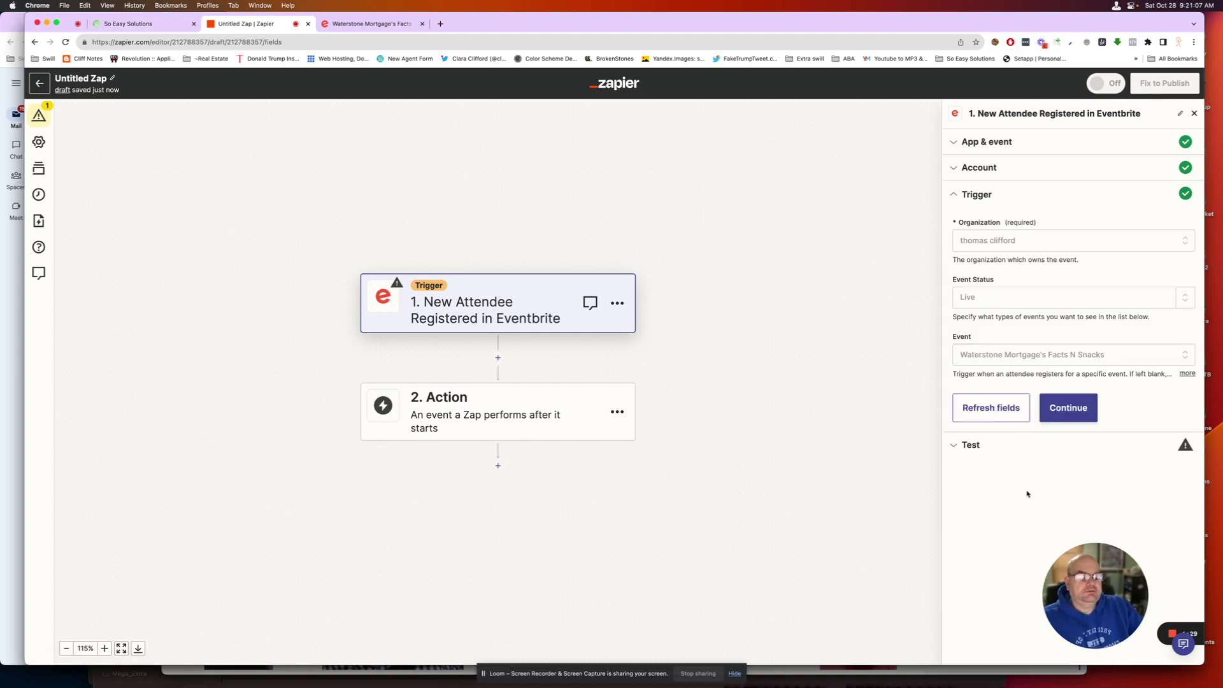
pyautogui.click(1087, 408)
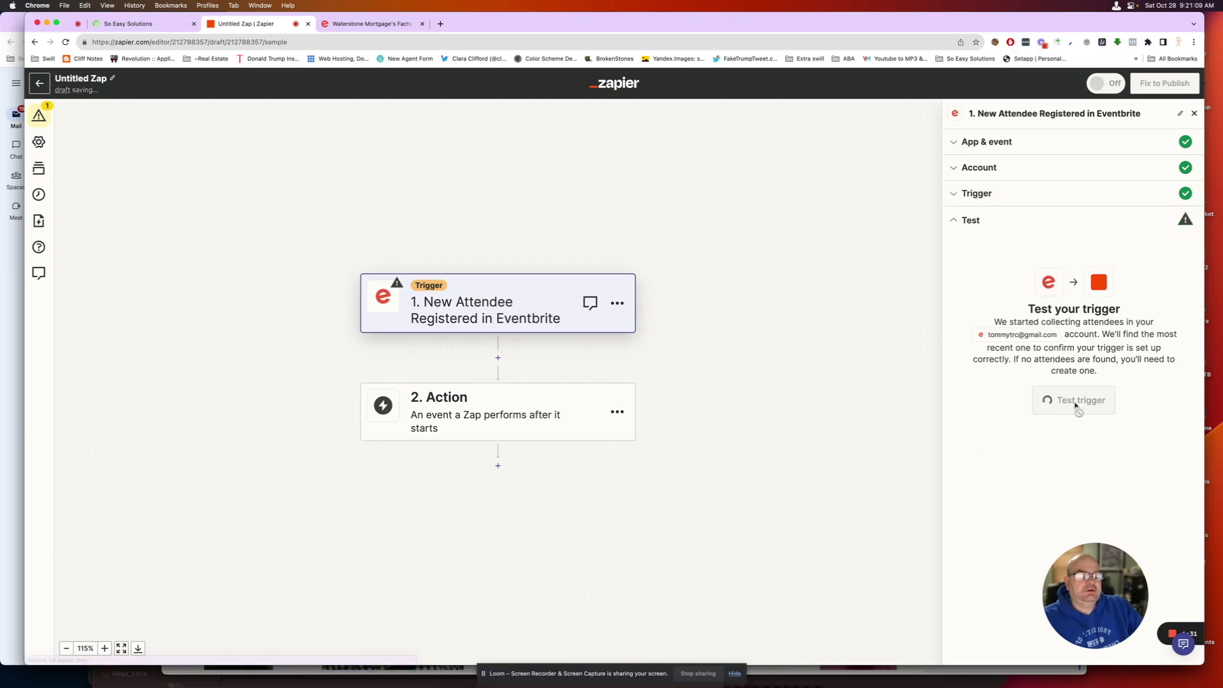
pyautogui.click(1076, 402)
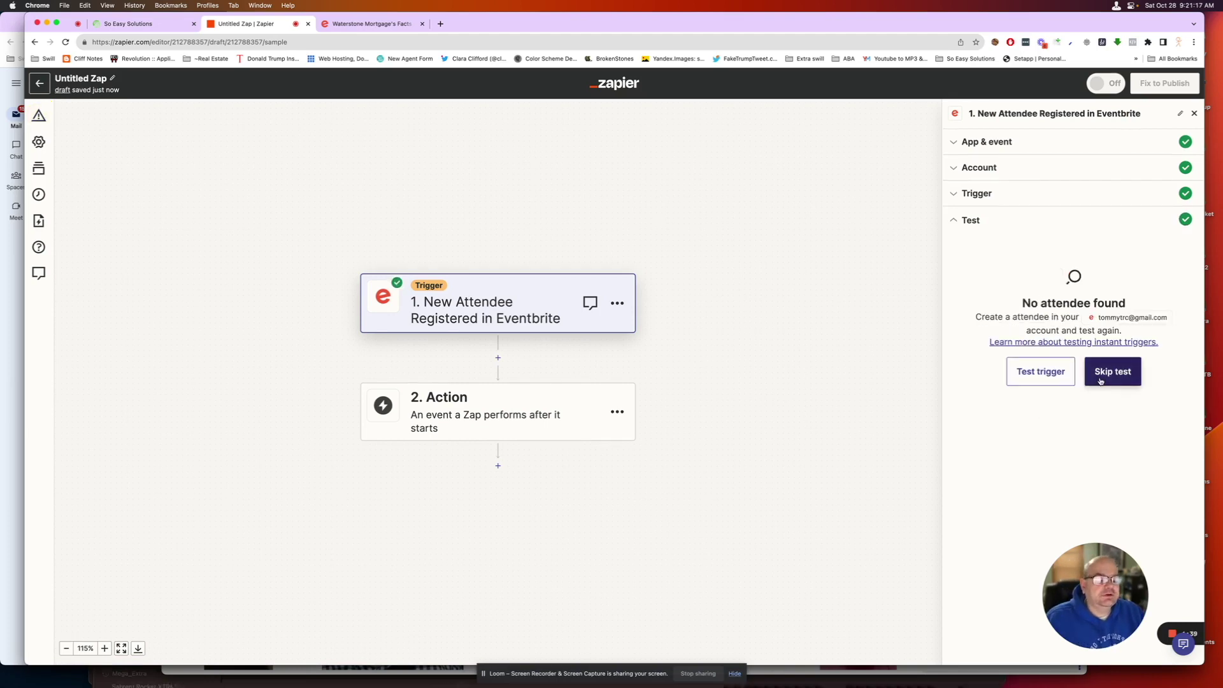
# - Skip the trigger test and accept Zapier's sample attendee data
pyautogui.click(1100, 381)
pyautogui.click(657, 383)
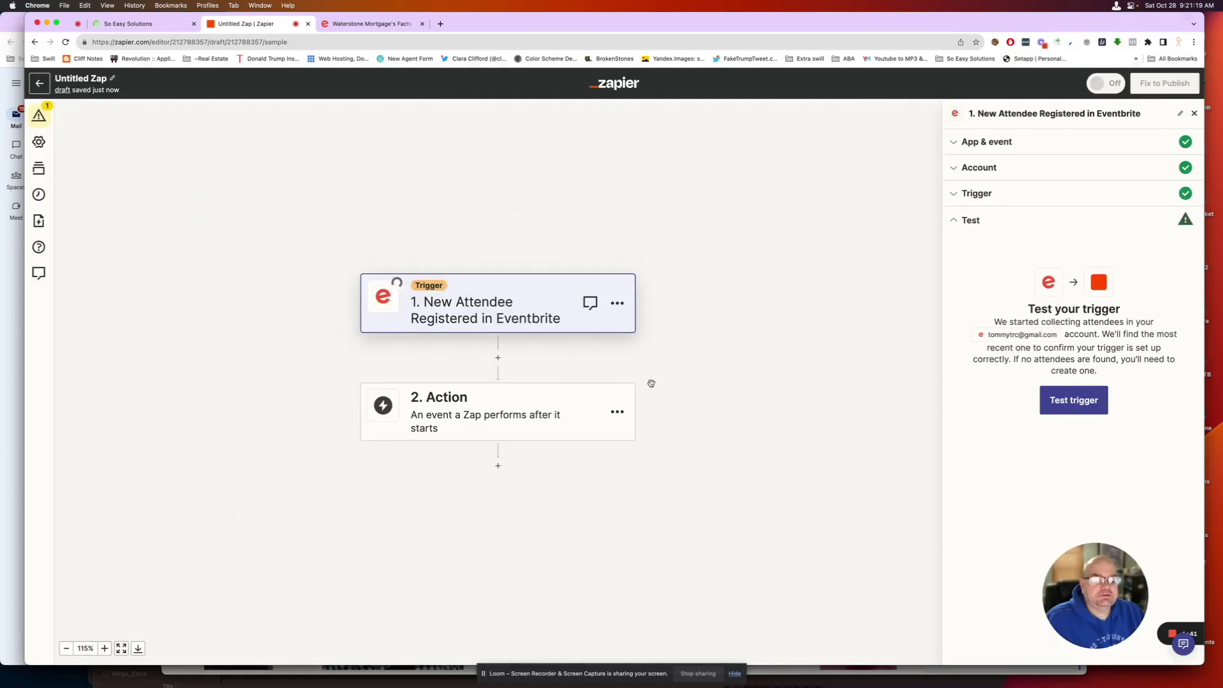
pyautogui.scroll(-20, 1008, 395)
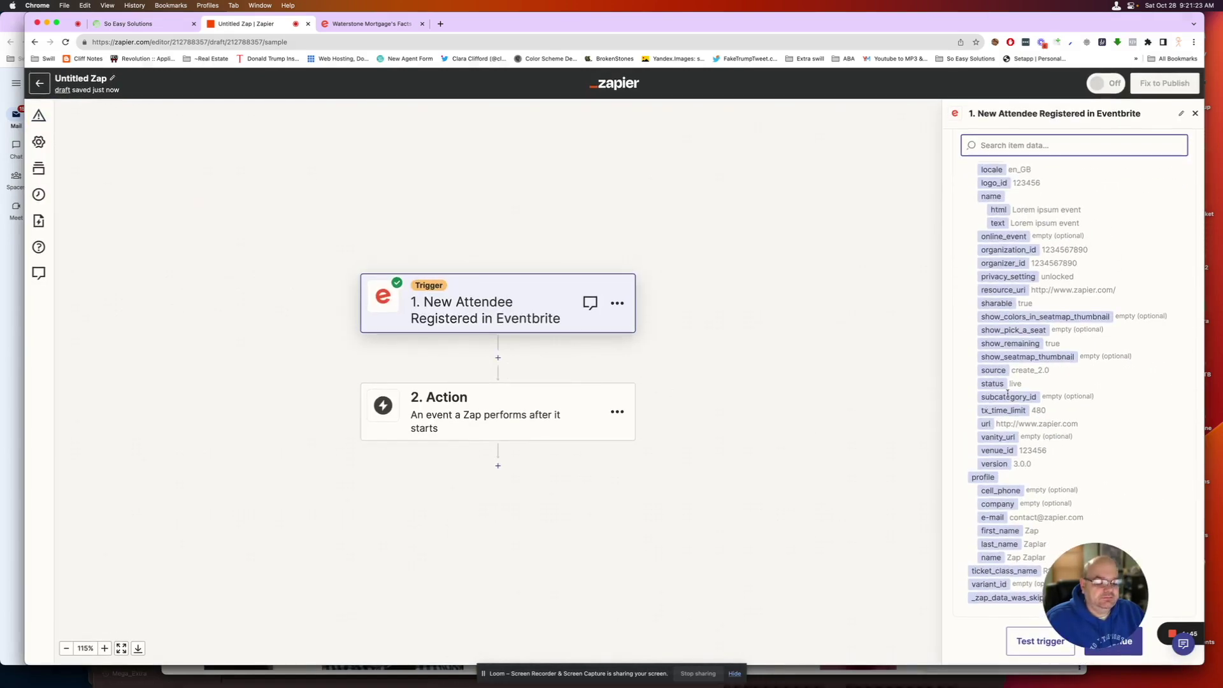
pyautogui.moveTo(1083, 605); pyautogui.dragTo(358, 582)
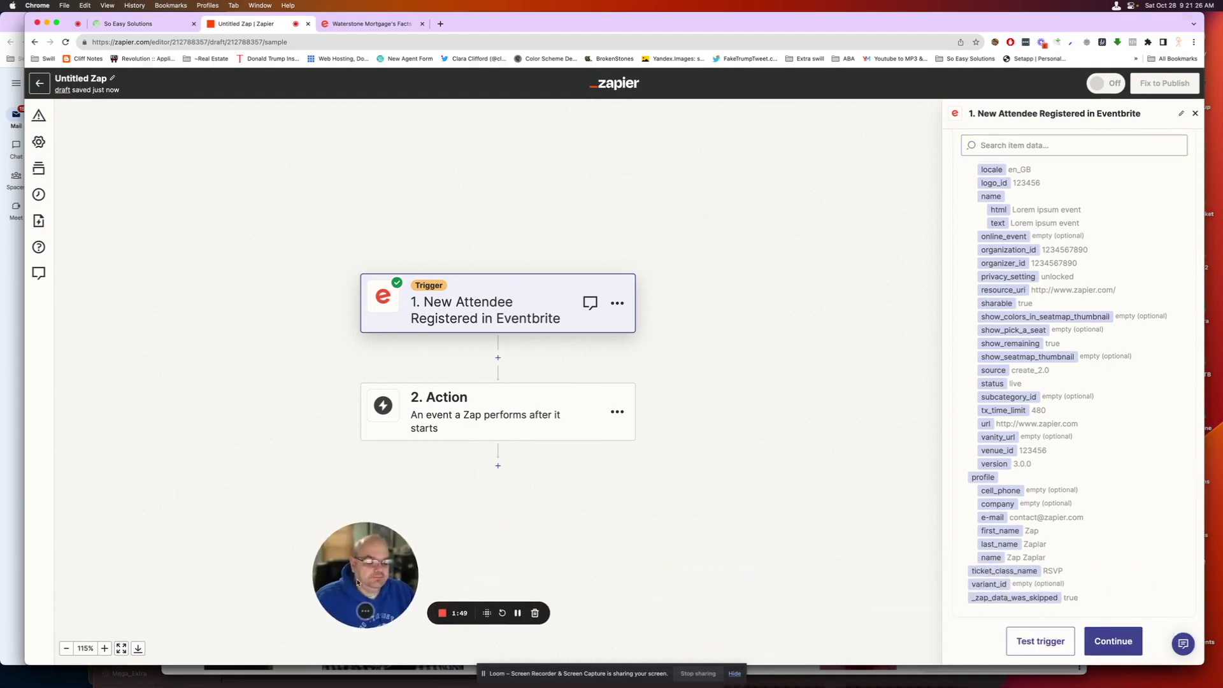
pyautogui.click(1109, 640)
# - Set step 2 to LeadConnector's Add/Update Contact action, found by searching 'lead'
pyautogui.moveTo(376, 555); pyautogui.dragTo(180, 549)
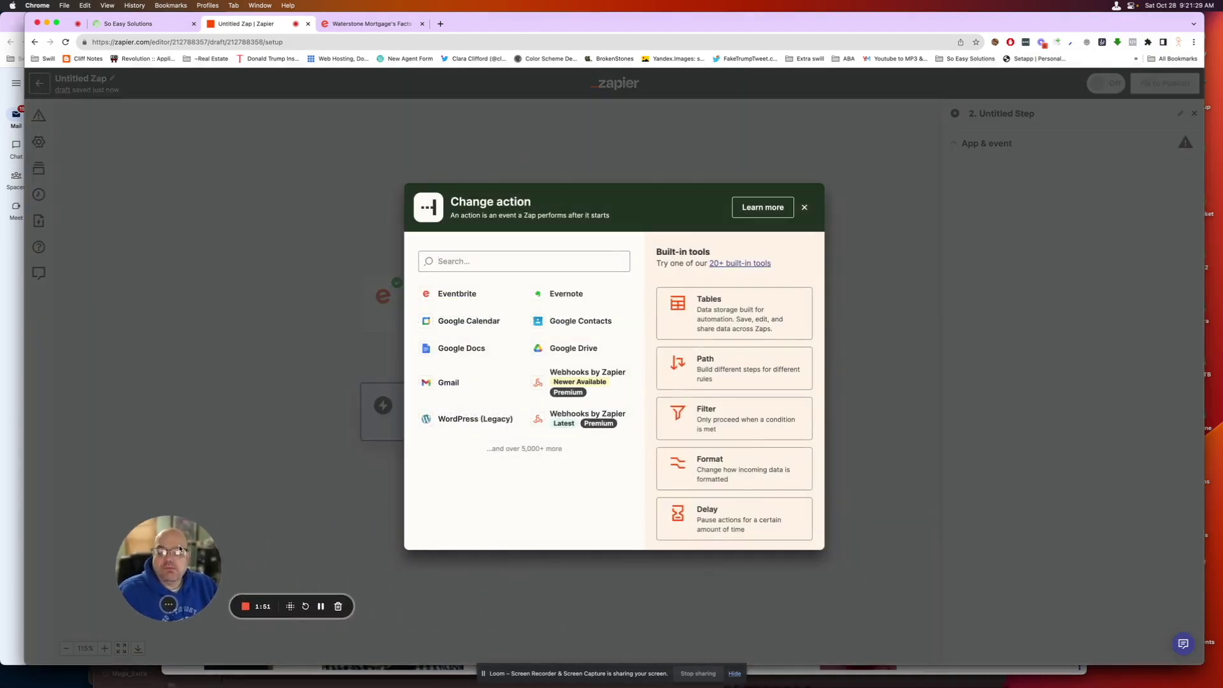
pyautogui.click(468, 261)
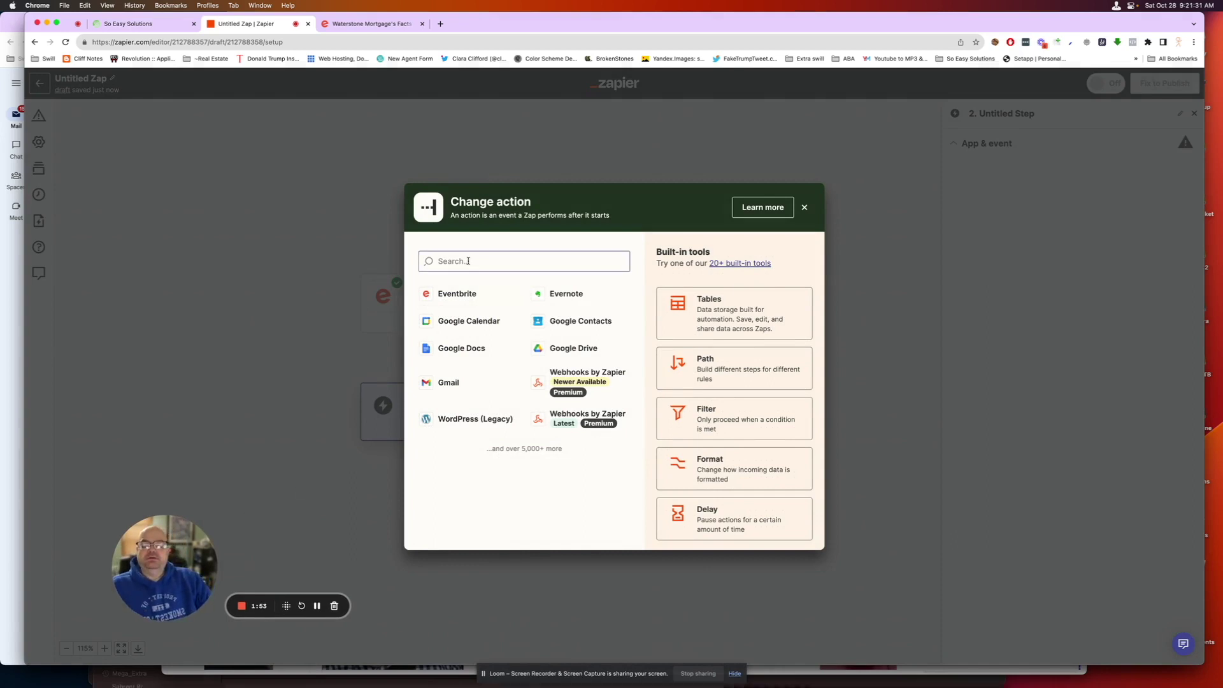
pyautogui.write('lead')
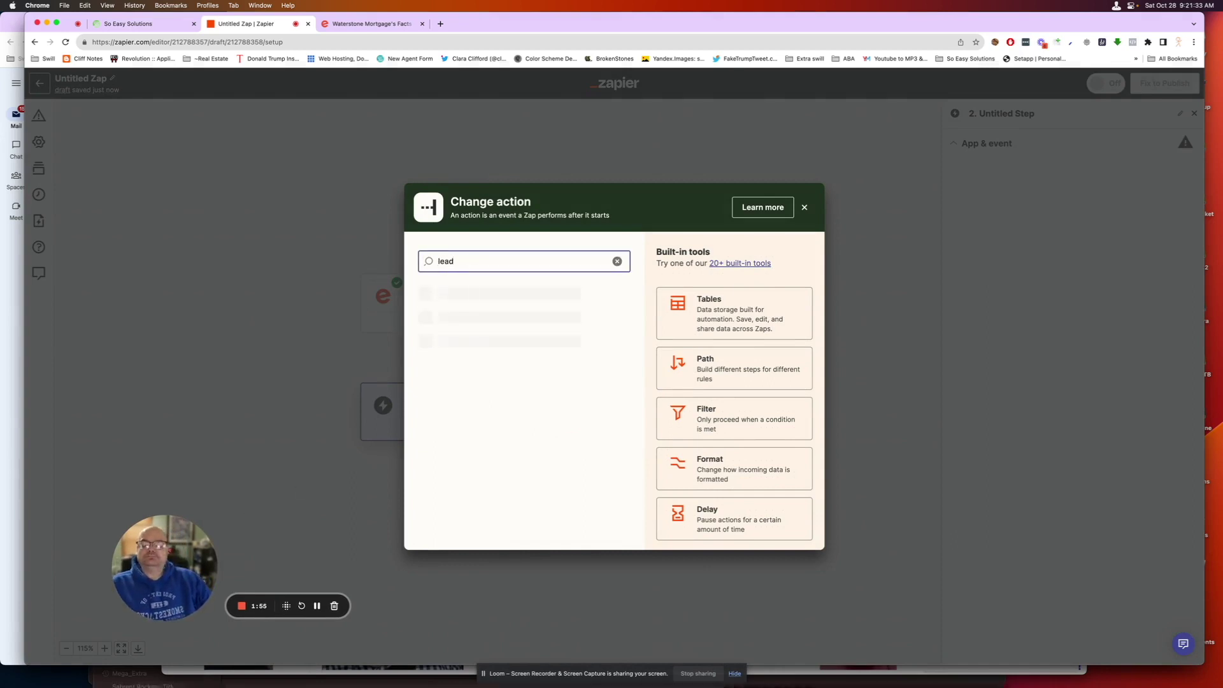
pyautogui.click(477, 332)
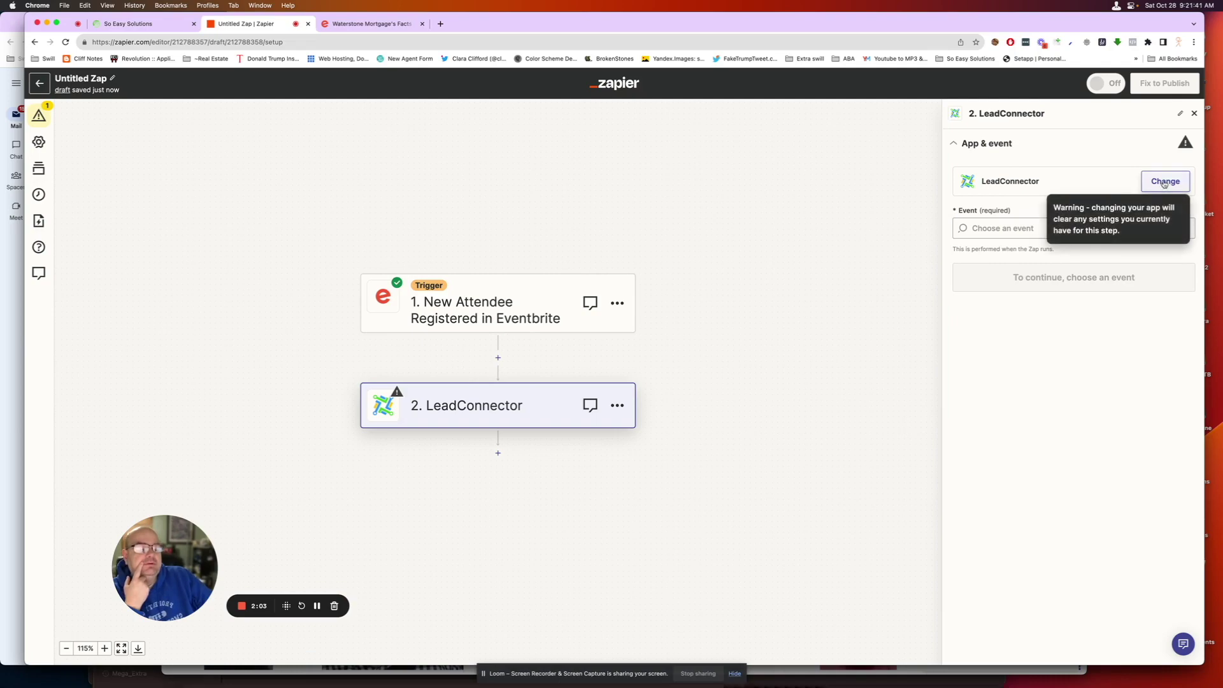
pyautogui.click(1006, 228)
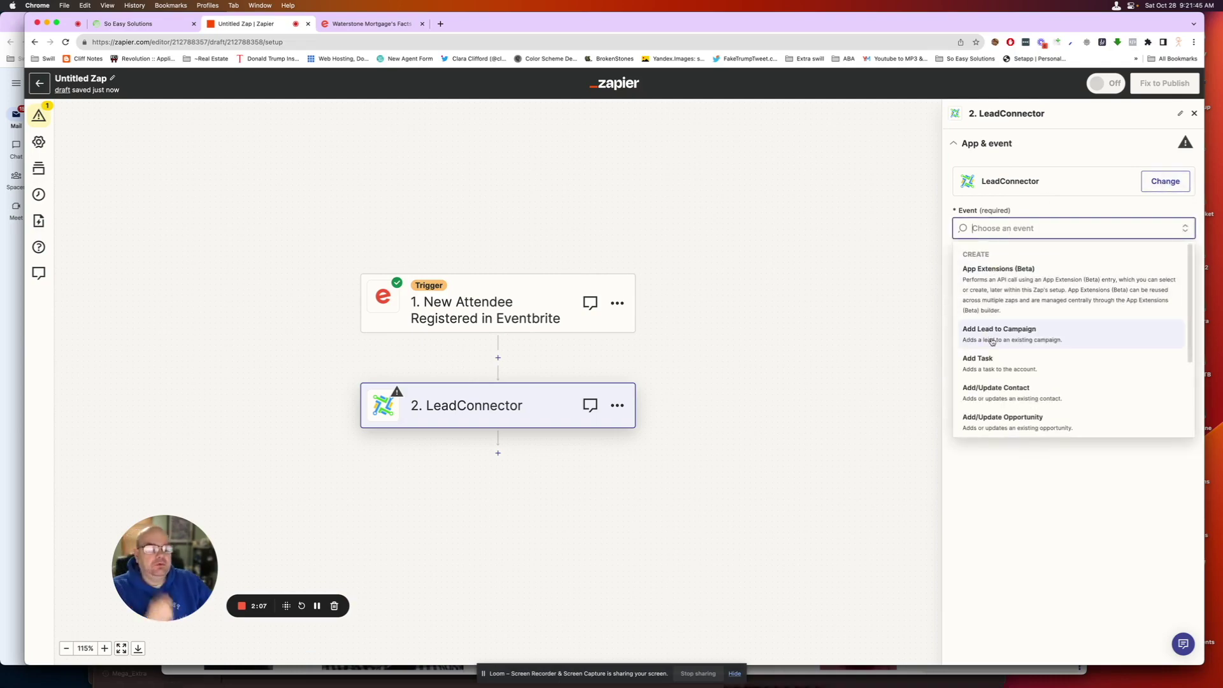
pyautogui.click(995, 393)
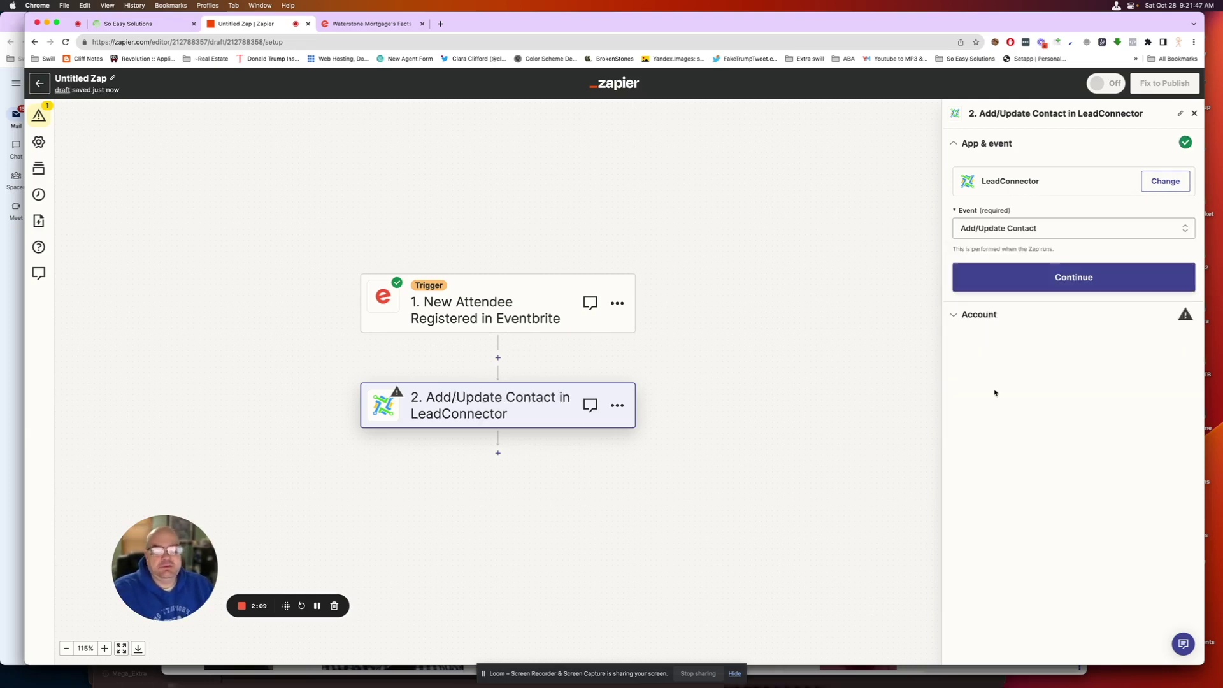
pyautogui.click(1089, 276)
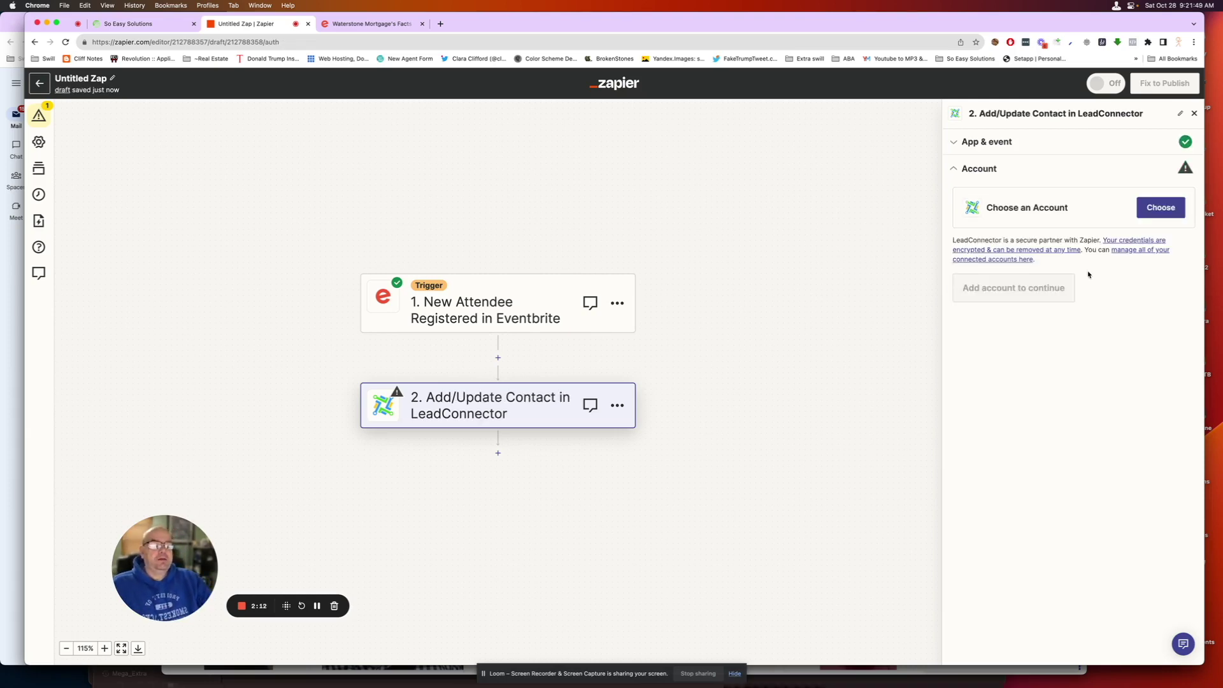
pyautogui.click(1160, 209)
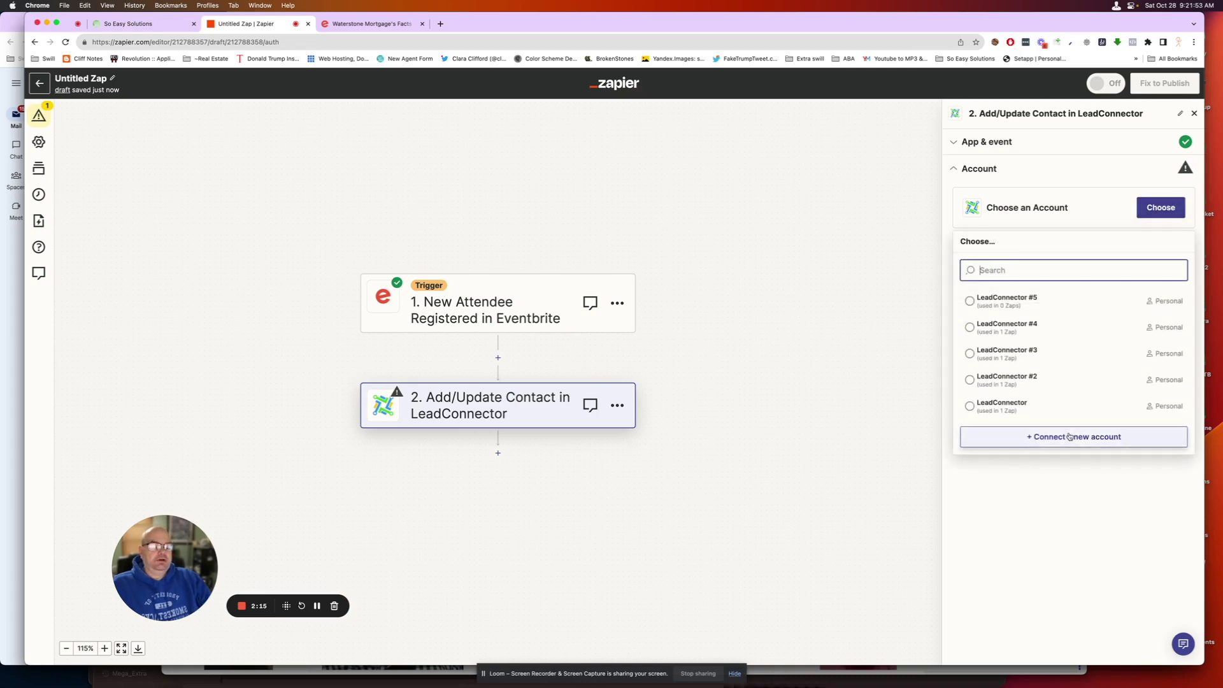
# - Copy the So Easy Solutions Business Profile API key from the CRM settings
pyautogui.click(112, 25)
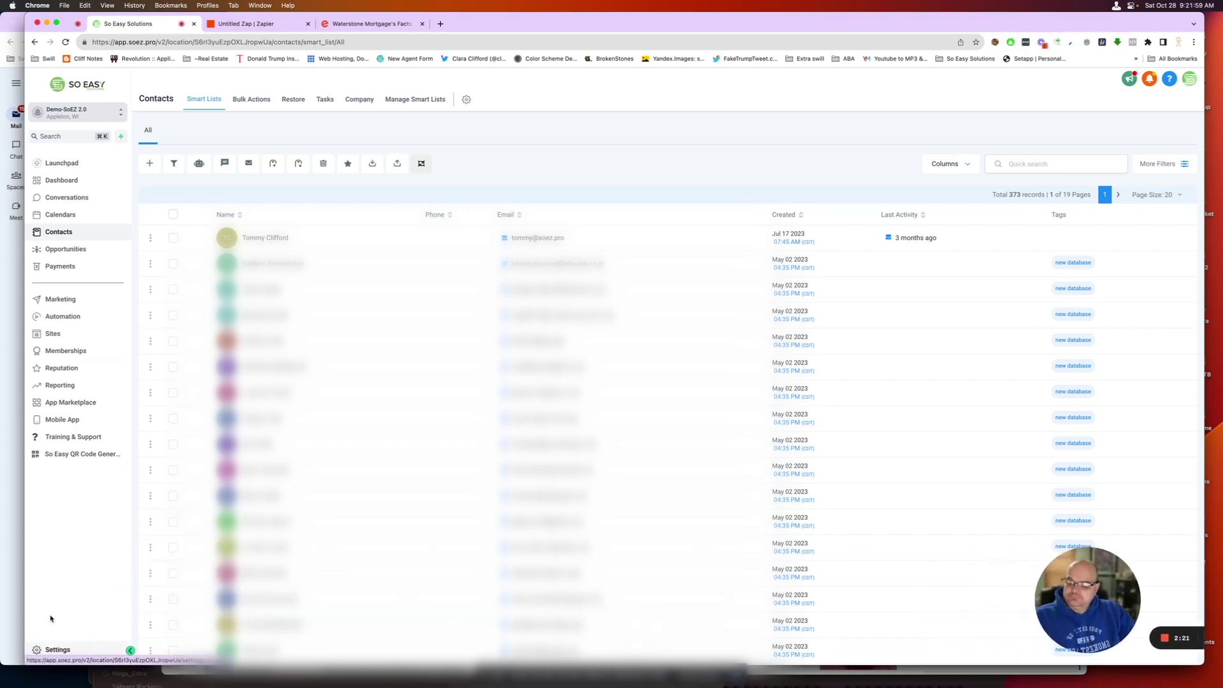
pyautogui.click(56, 650)
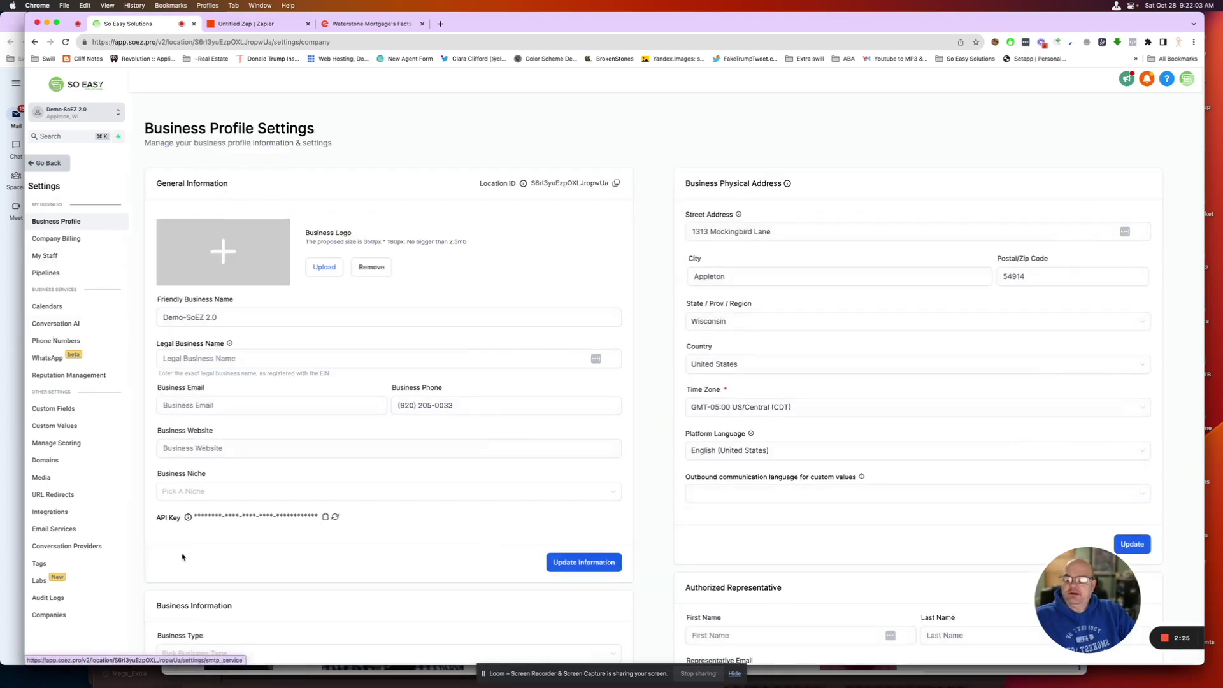
pyautogui.click(325, 517)
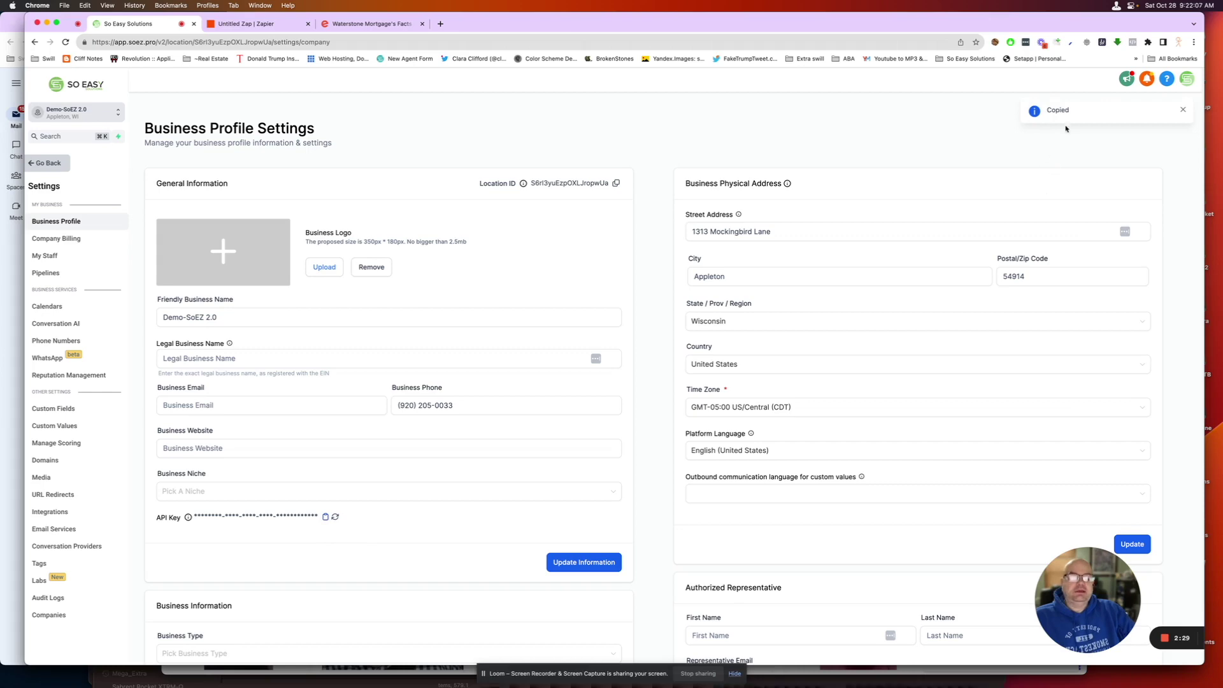
pyautogui.click(372, 25)
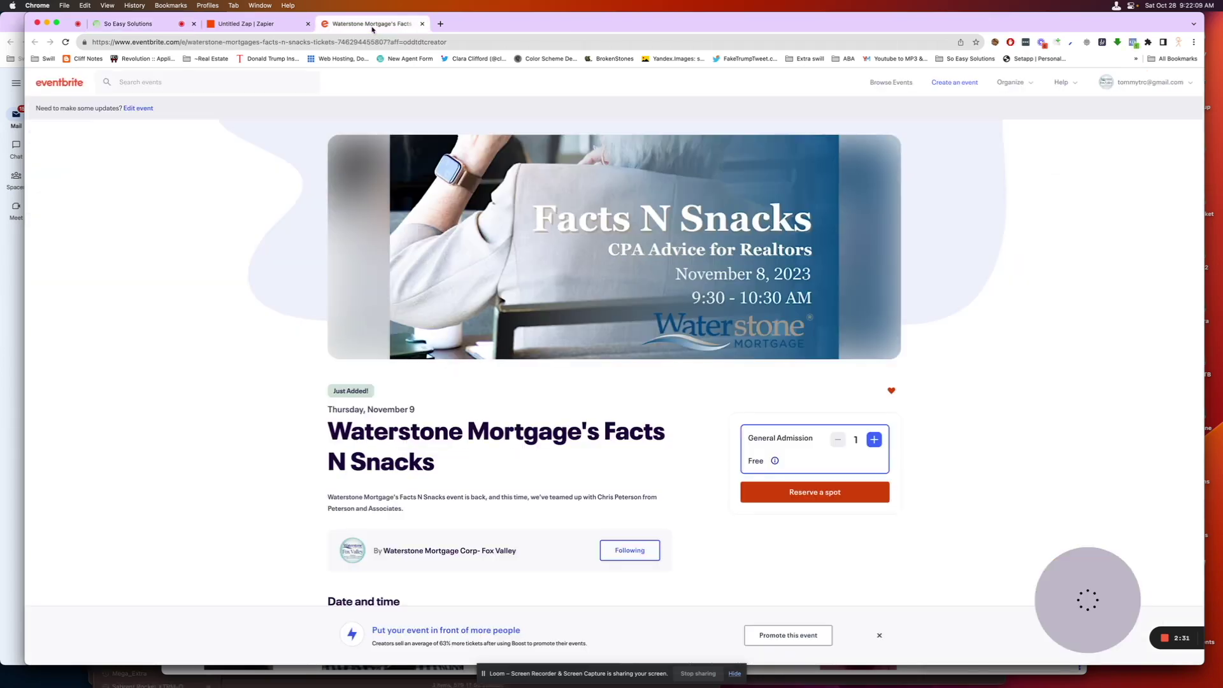
# - Connect a new LeadConnector account in the zap by pasting the copied CRM API key
pyautogui.click(274, 25)
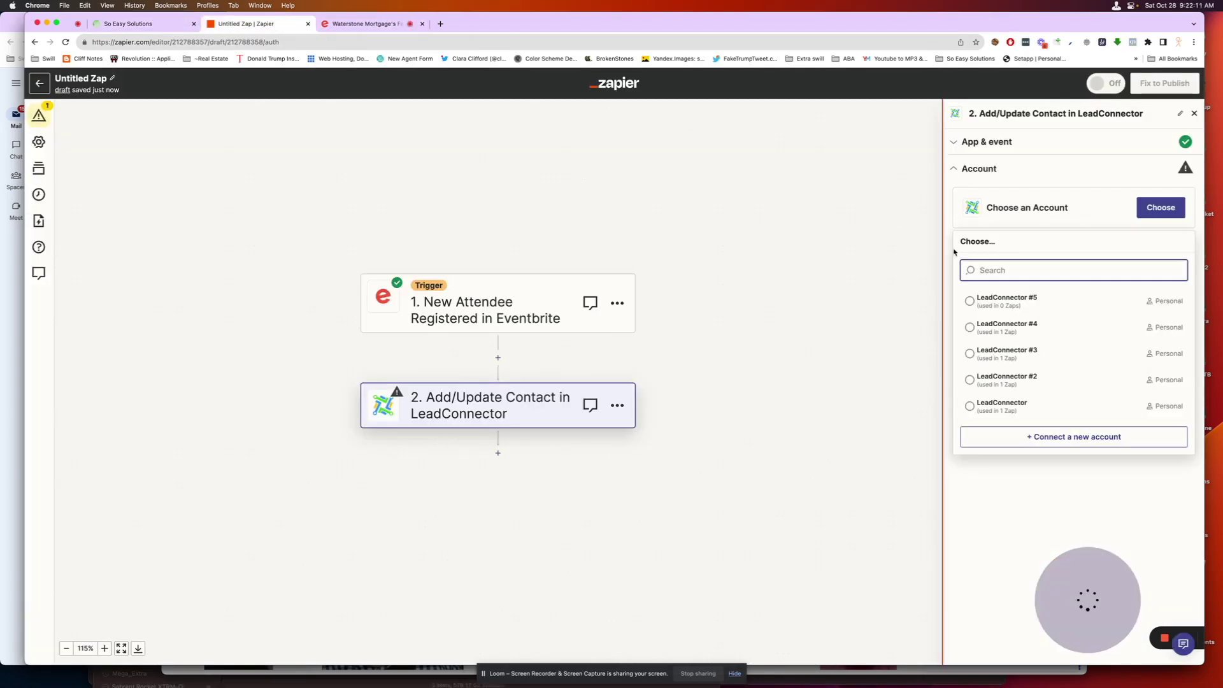
pyautogui.click(1062, 437)
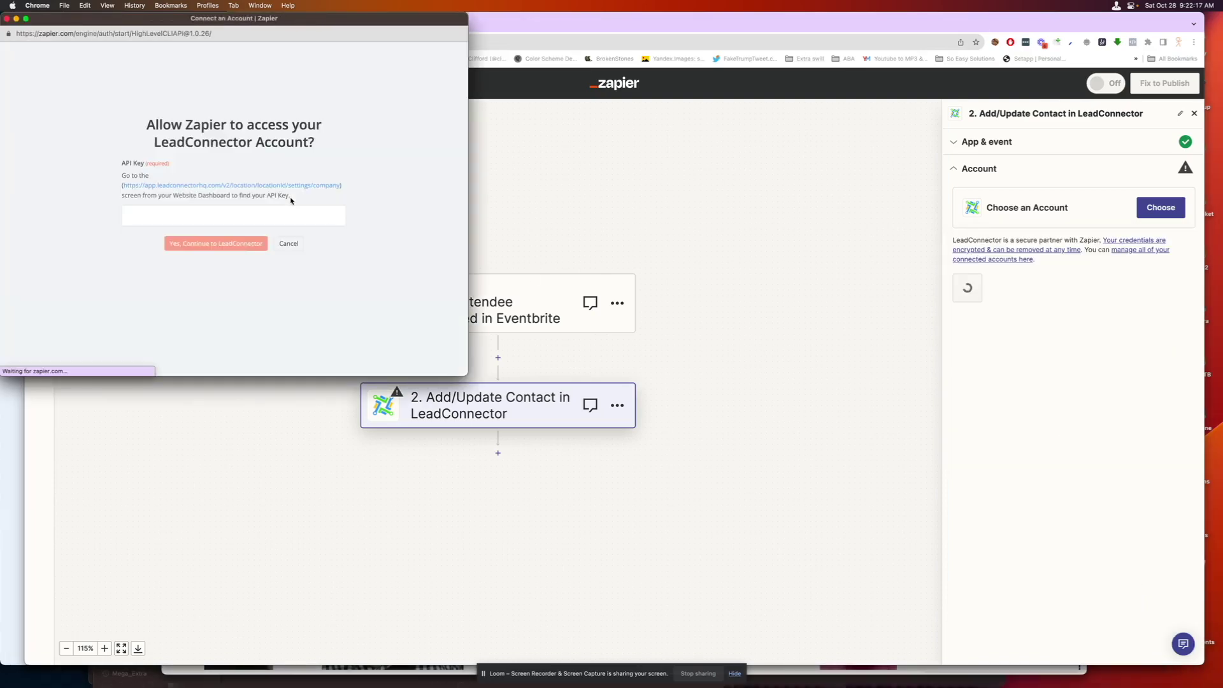
pyautogui.press('super+v')
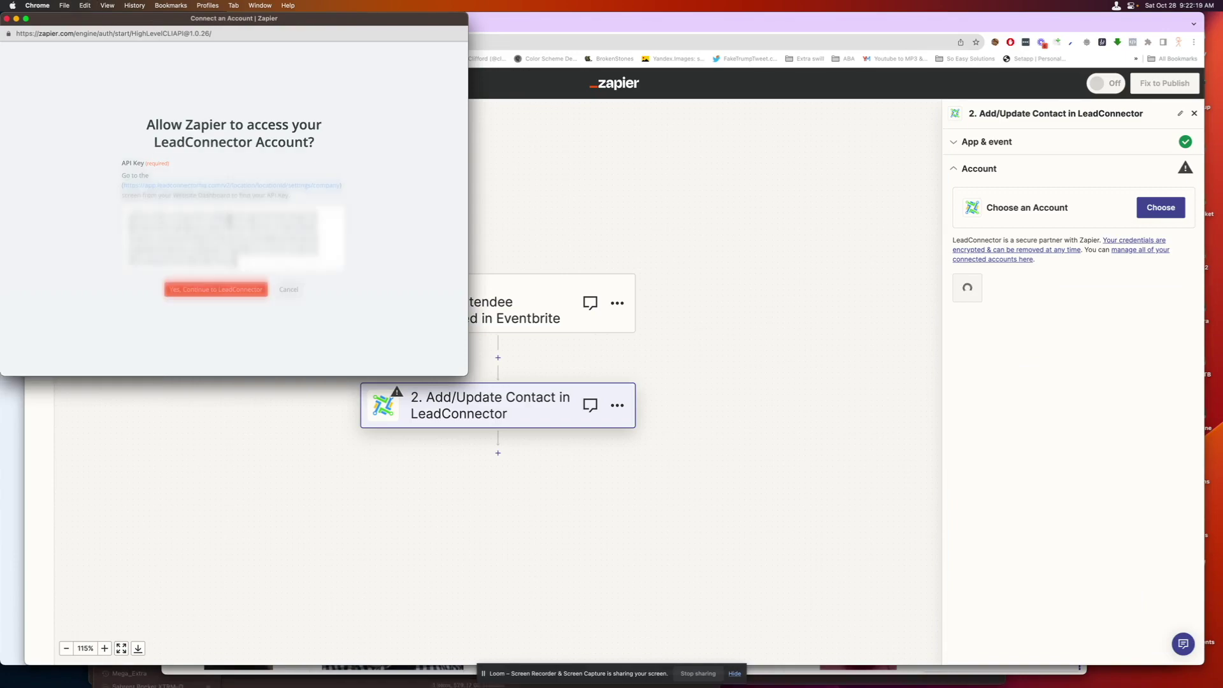
pyautogui.click(236, 289)
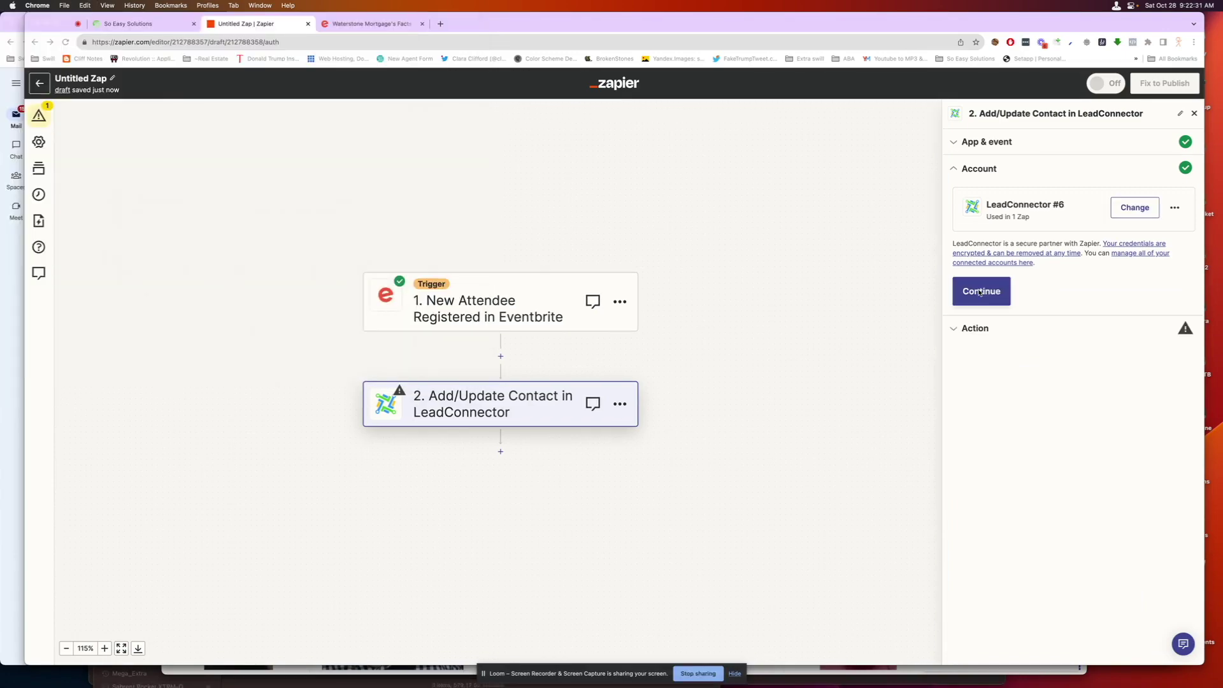
pyautogui.click(979, 293)
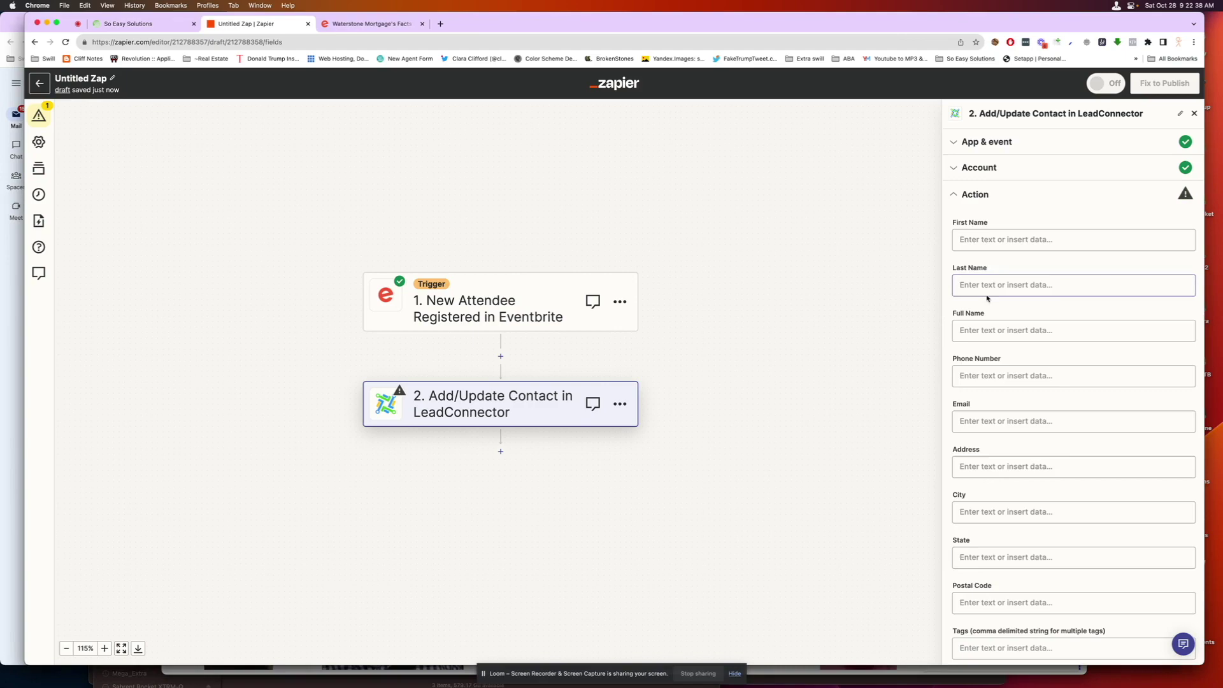
# - Map the attendee's Profile First Name, Last Name and Email into the contact fields
pyautogui.click(1015, 240)
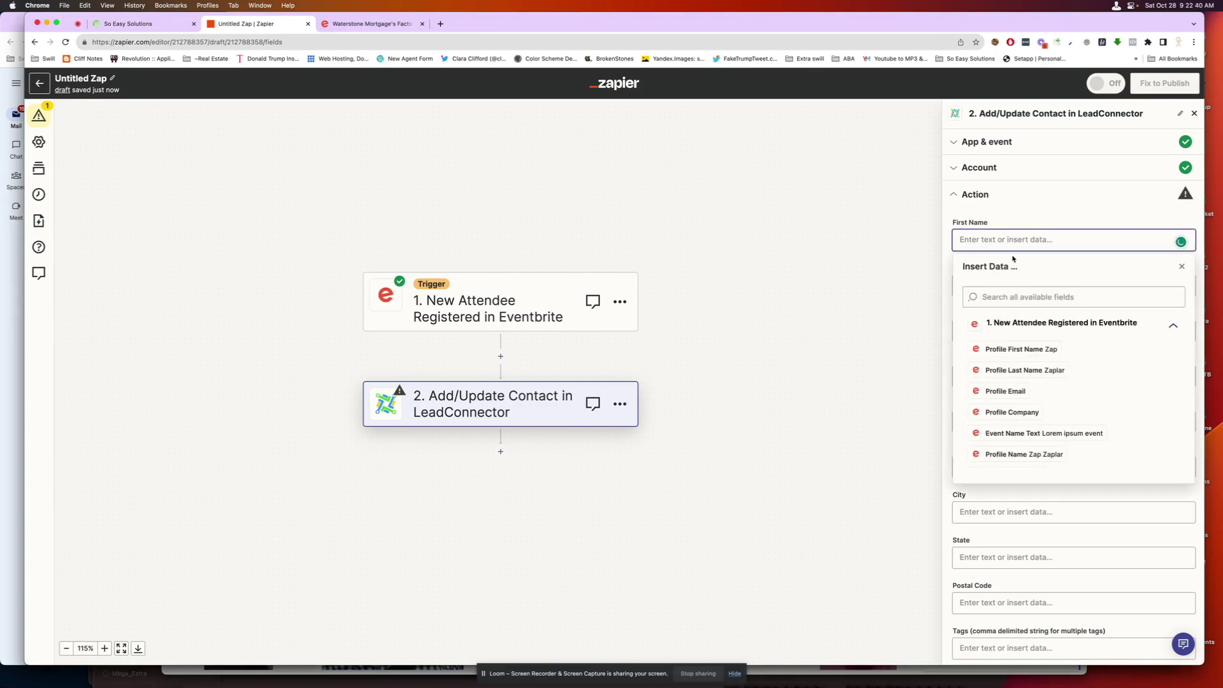
pyautogui.click(1045, 349)
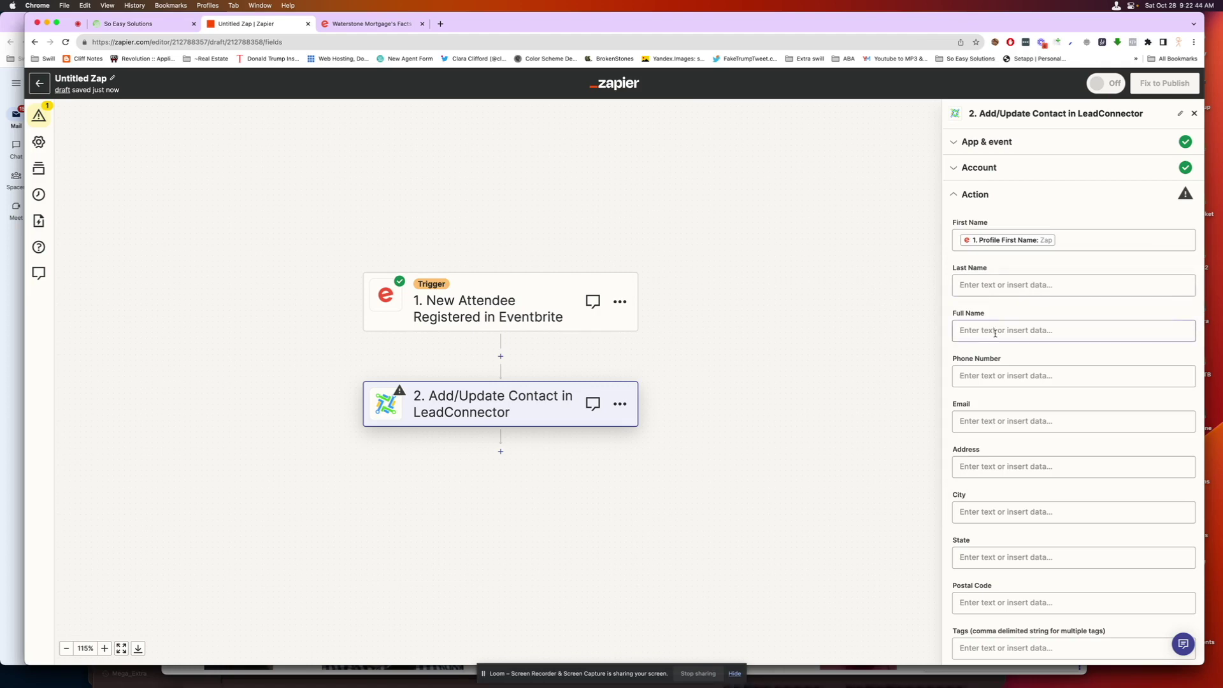
pyautogui.click(995, 331)
pyautogui.click(996, 285)
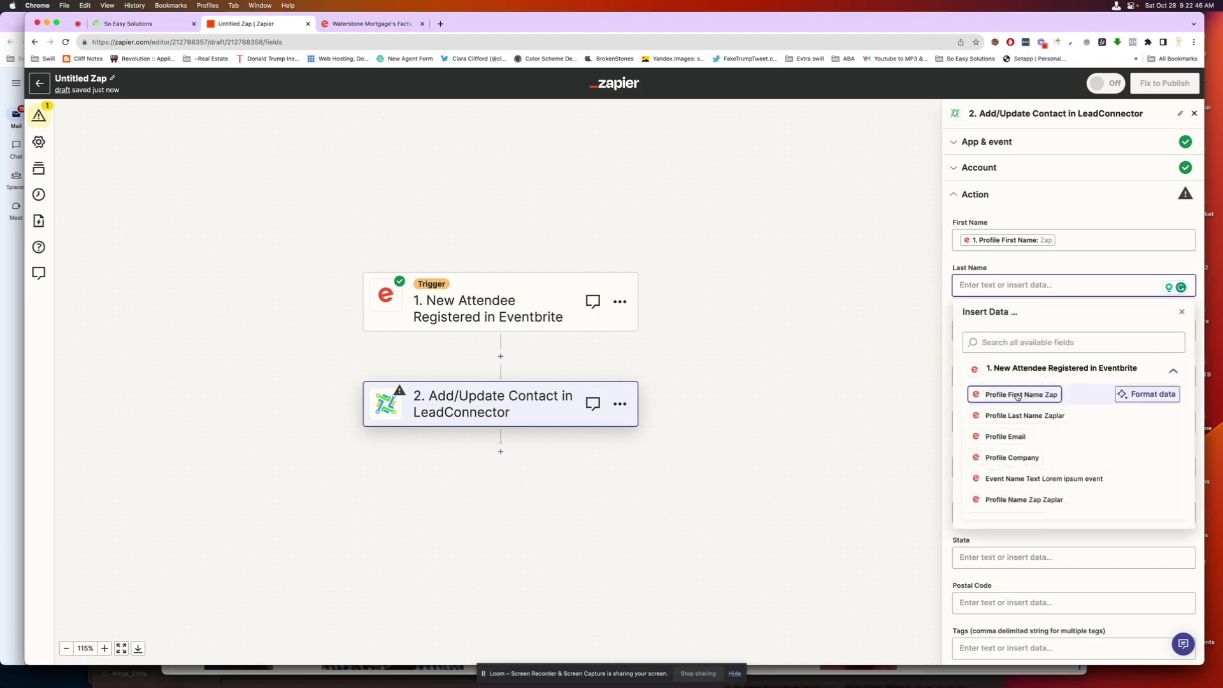
pyautogui.click(1032, 416)
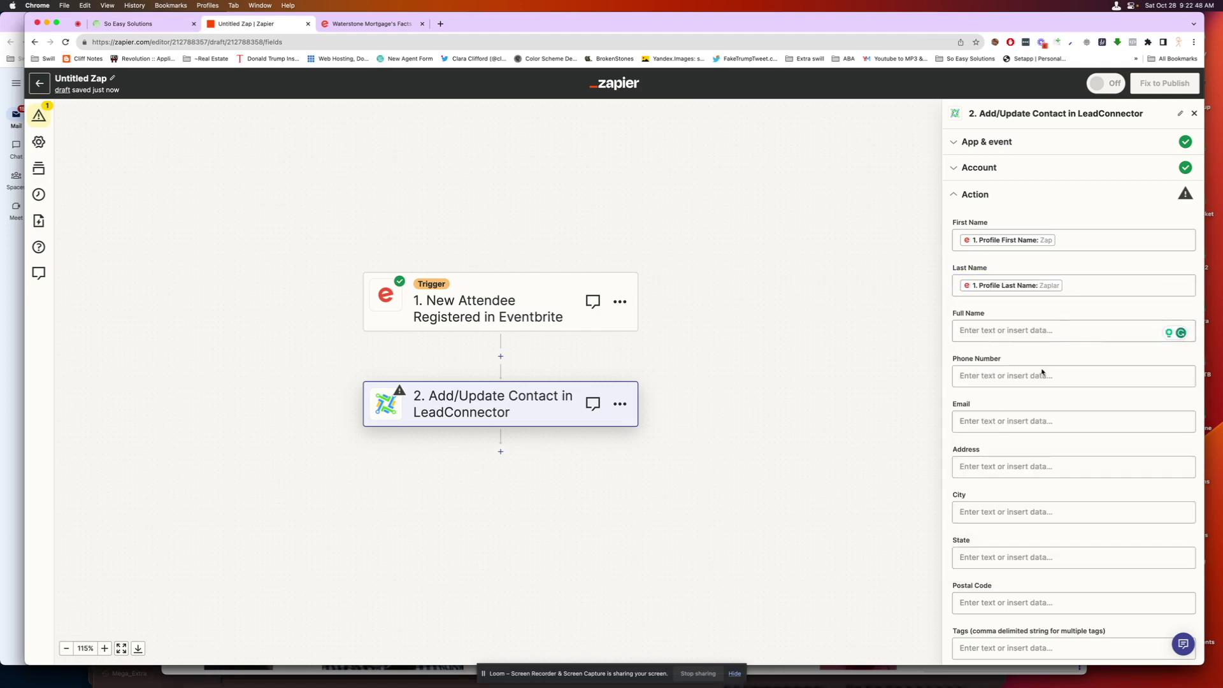
pyautogui.click(1011, 421)
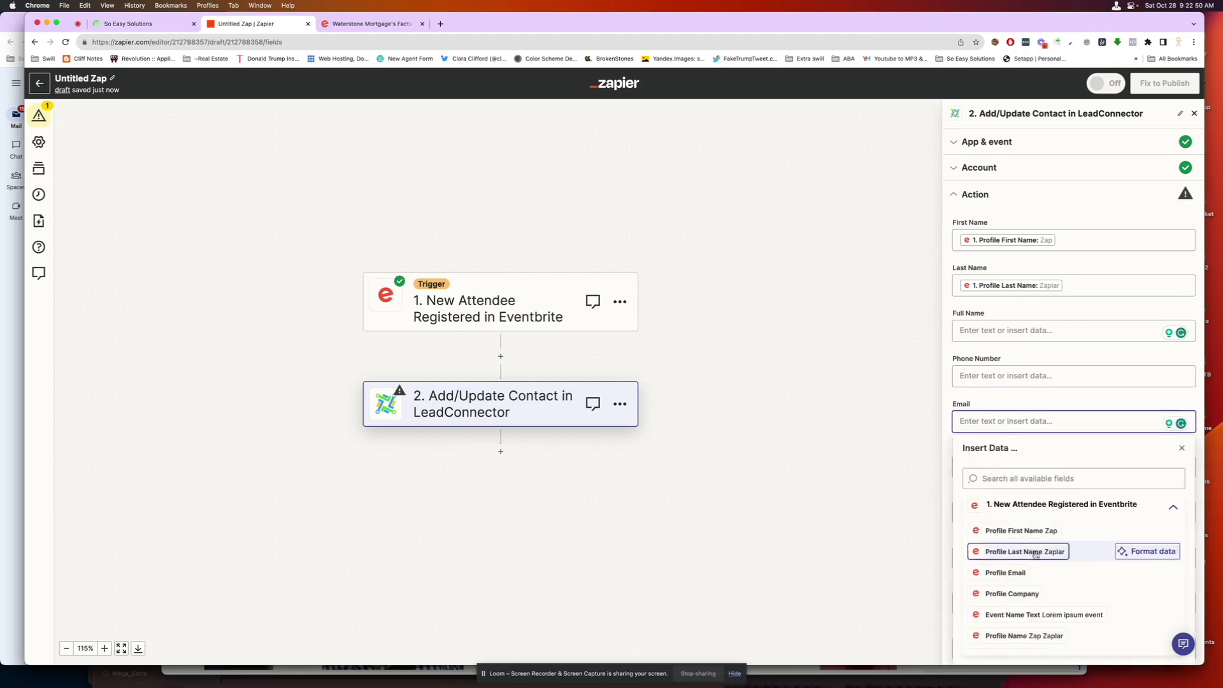
pyautogui.click(1039, 572)
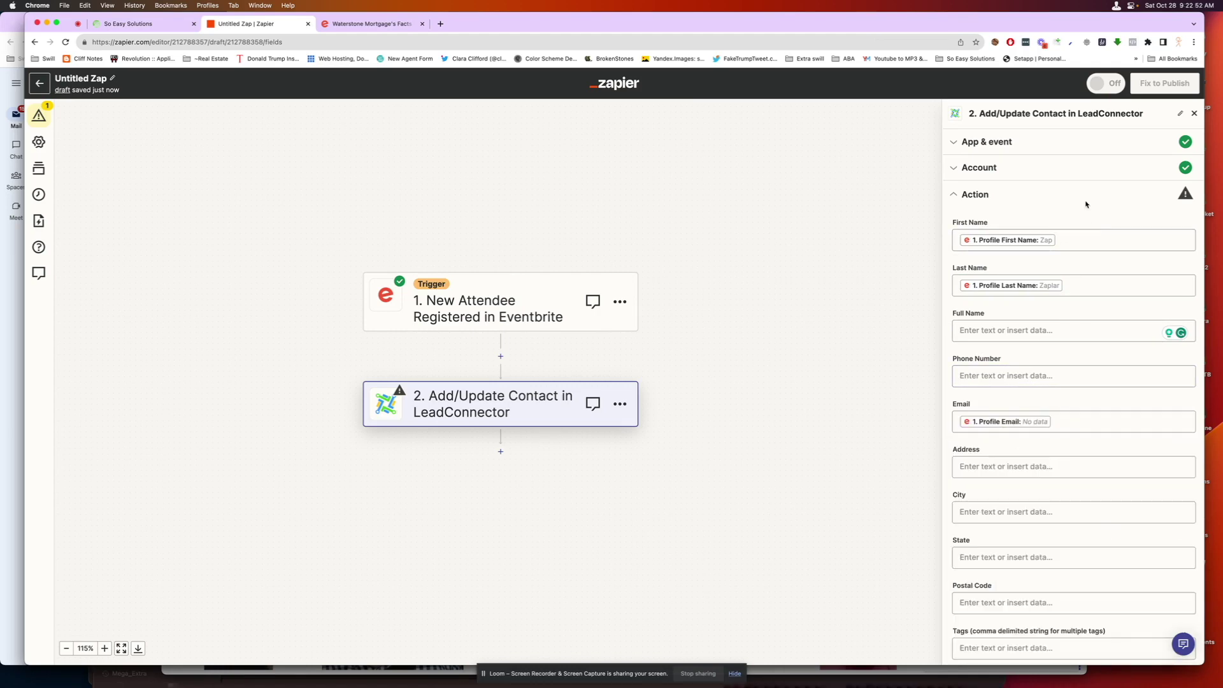
# - Set Mark as Lead to True
pyautogui.scroll(-15, 1078, 353)
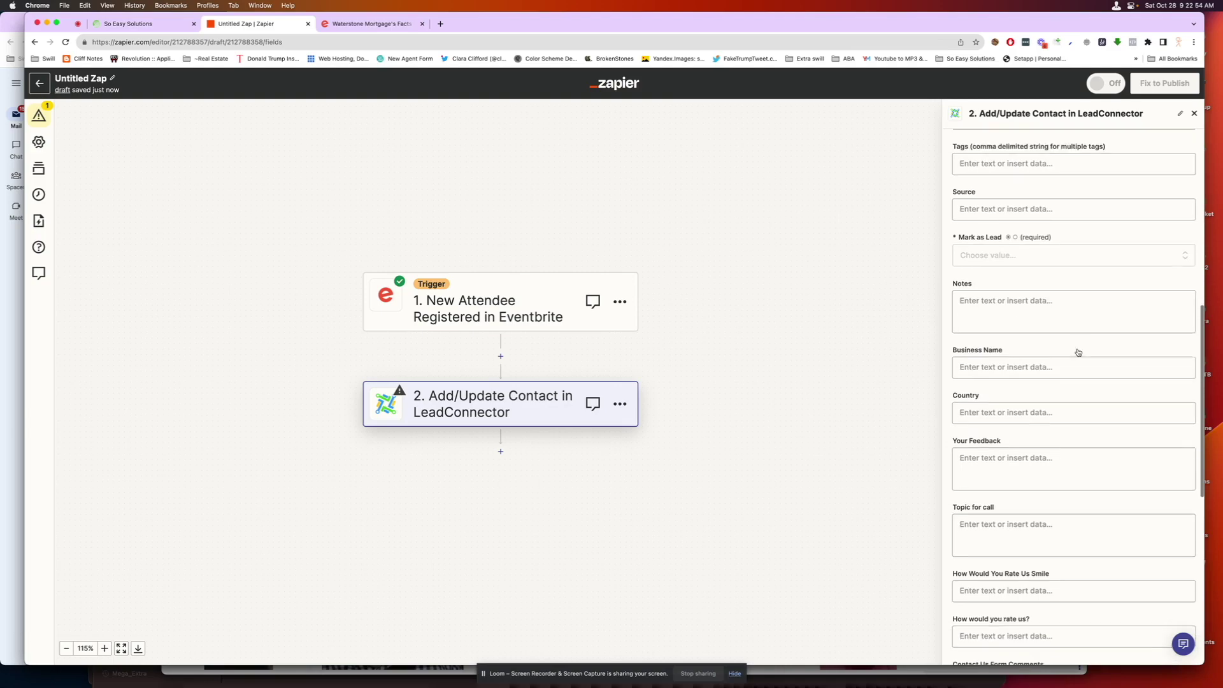
pyautogui.scroll(-3, 1079, 352)
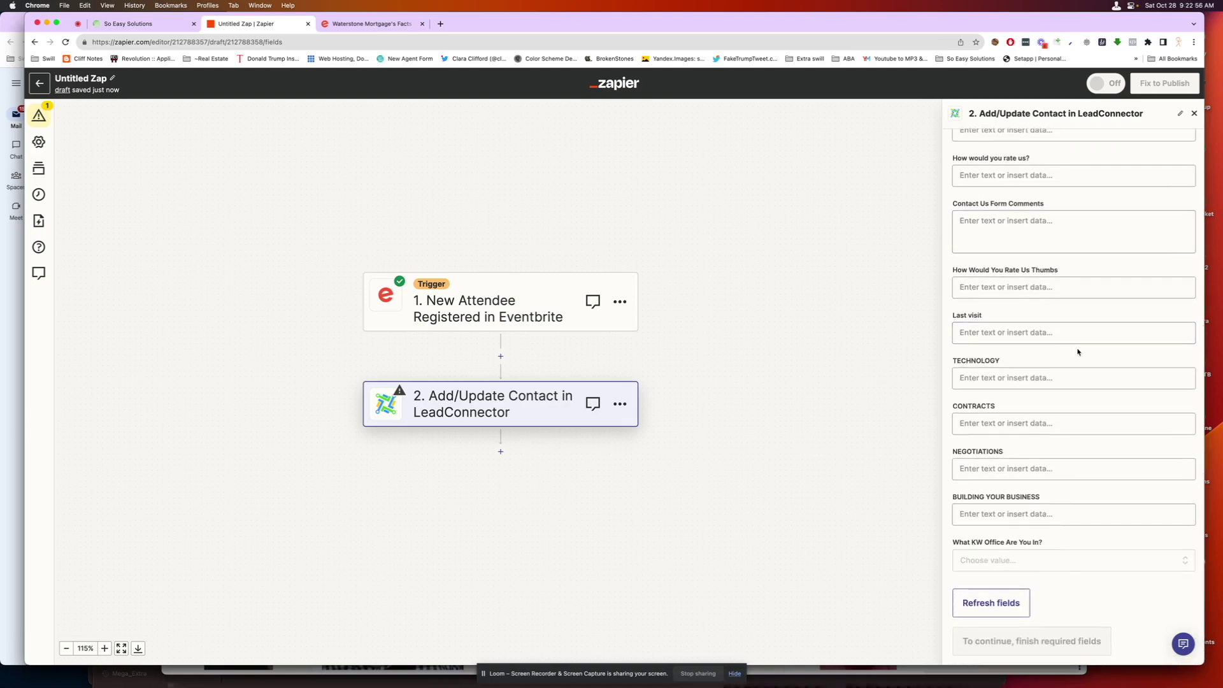
pyautogui.scroll(6, 1073, 365)
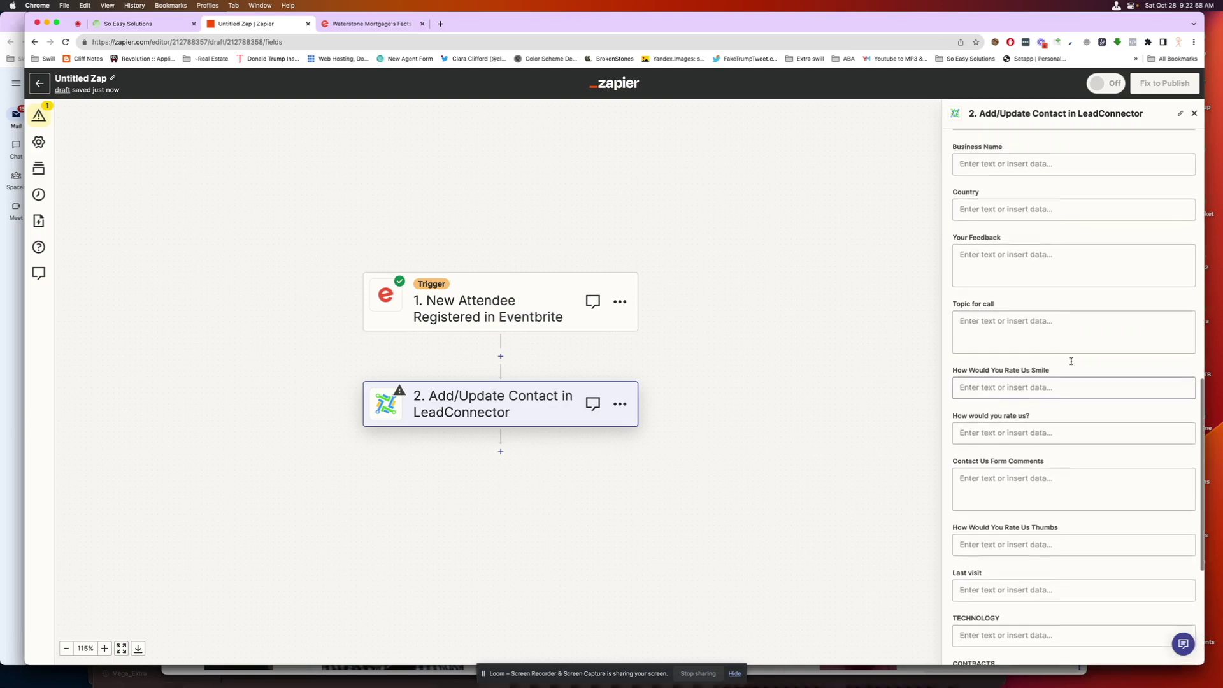
pyautogui.scroll(4, 1072, 361)
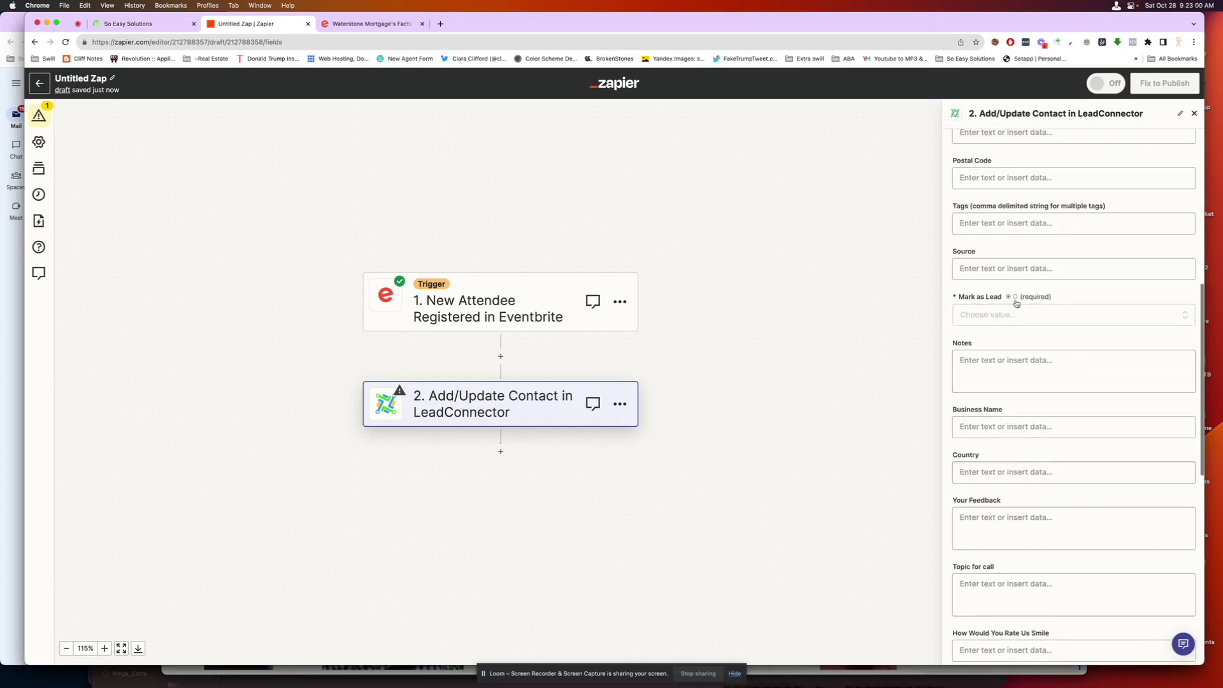
pyautogui.click(1038, 316)
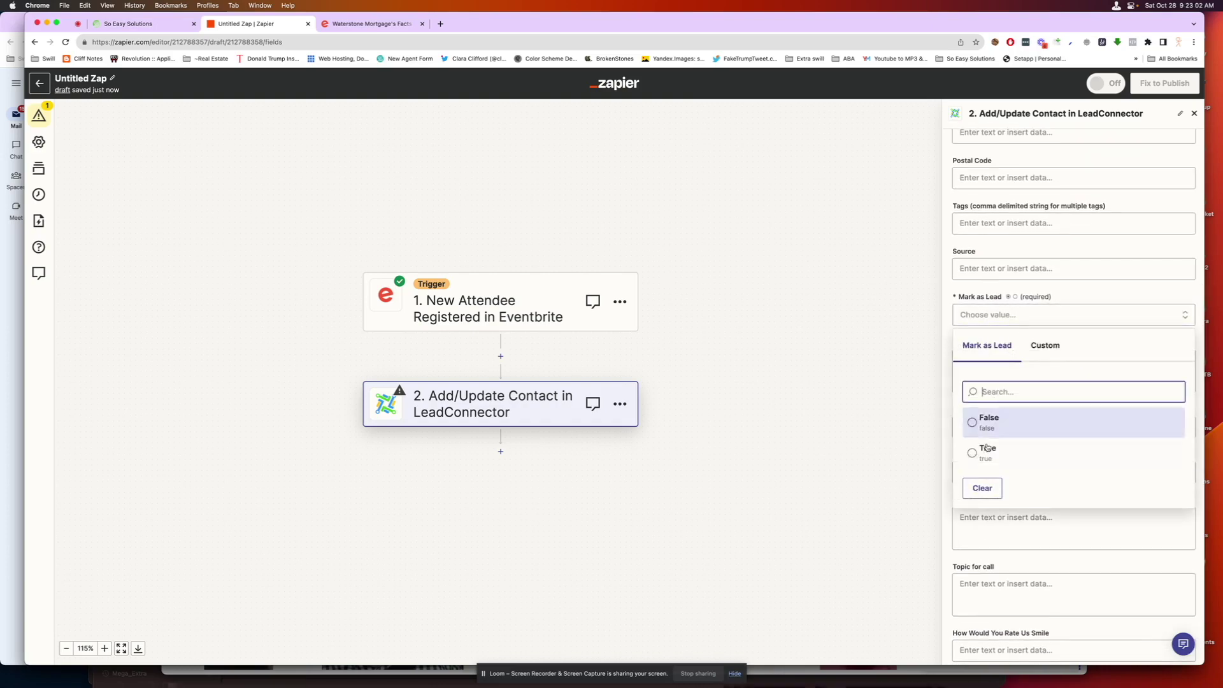
pyautogui.click(969, 455)
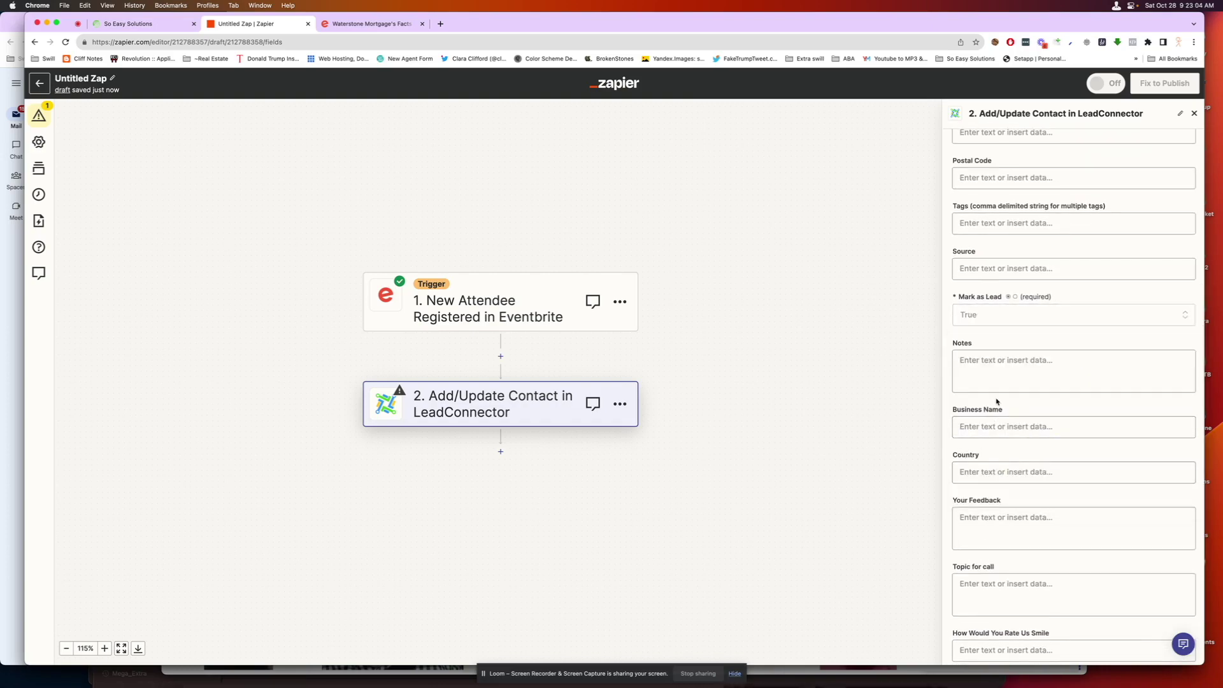
# - Find the Tags field and tag the contact demo_zap_tag
pyautogui.scroll(8, 997, 401)
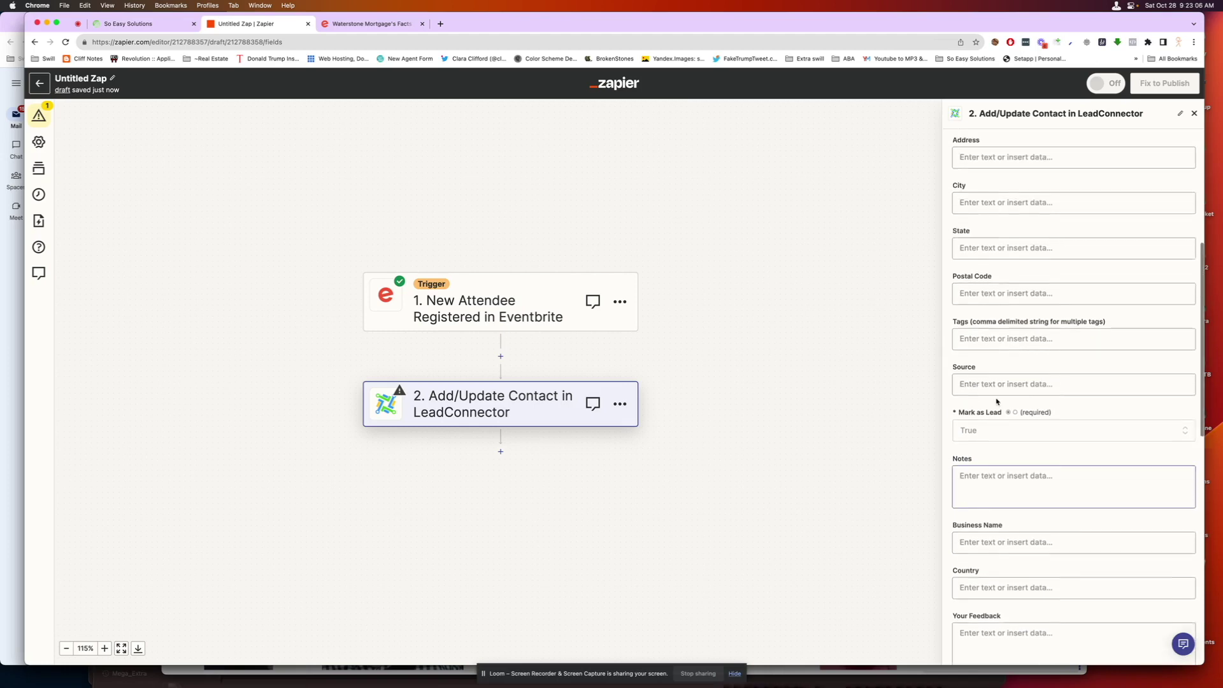
pyautogui.scroll(3, 997, 401)
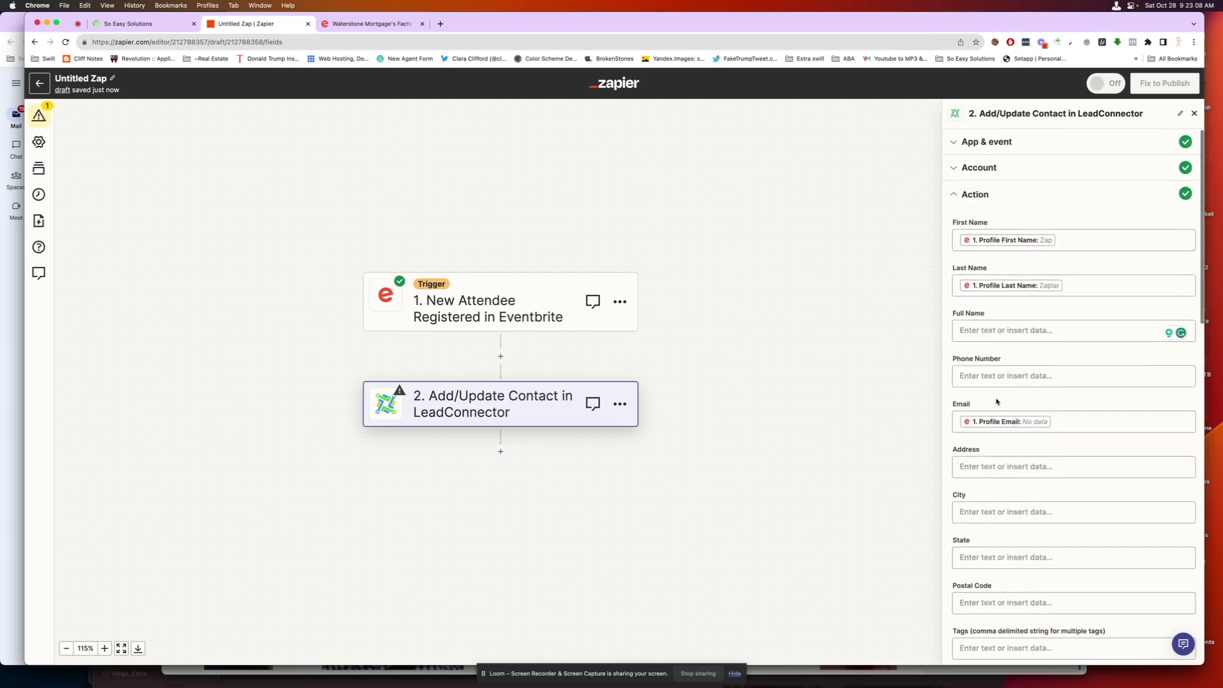
pyautogui.scroll(-6, 997, 402)
pyautogui.scroll(-10, 997, 399)
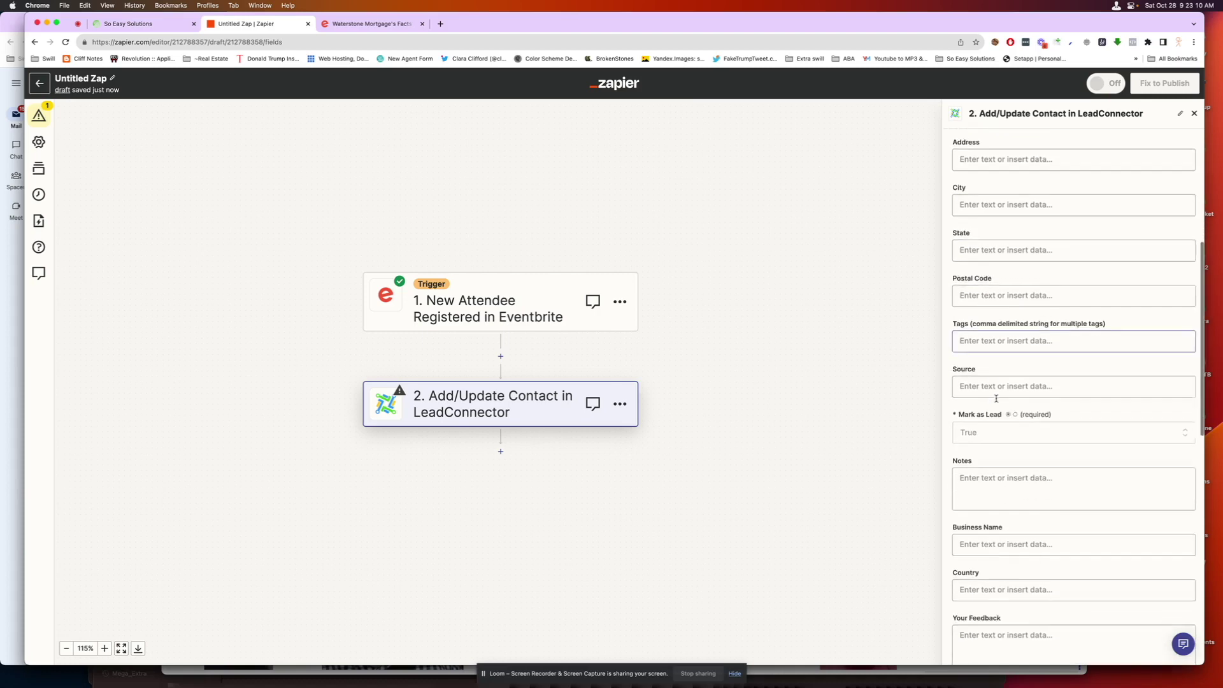
pyautogui.press('super+f')
pyautogui.write('tags')
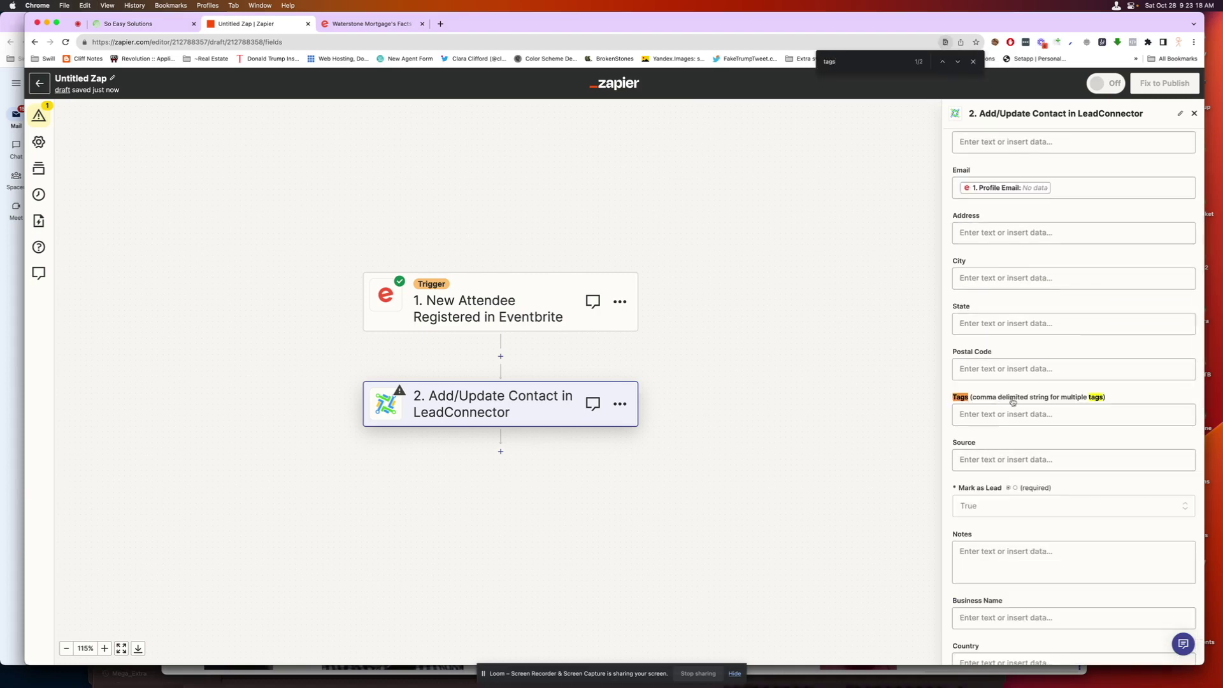
pyautogui.click(980, 414)
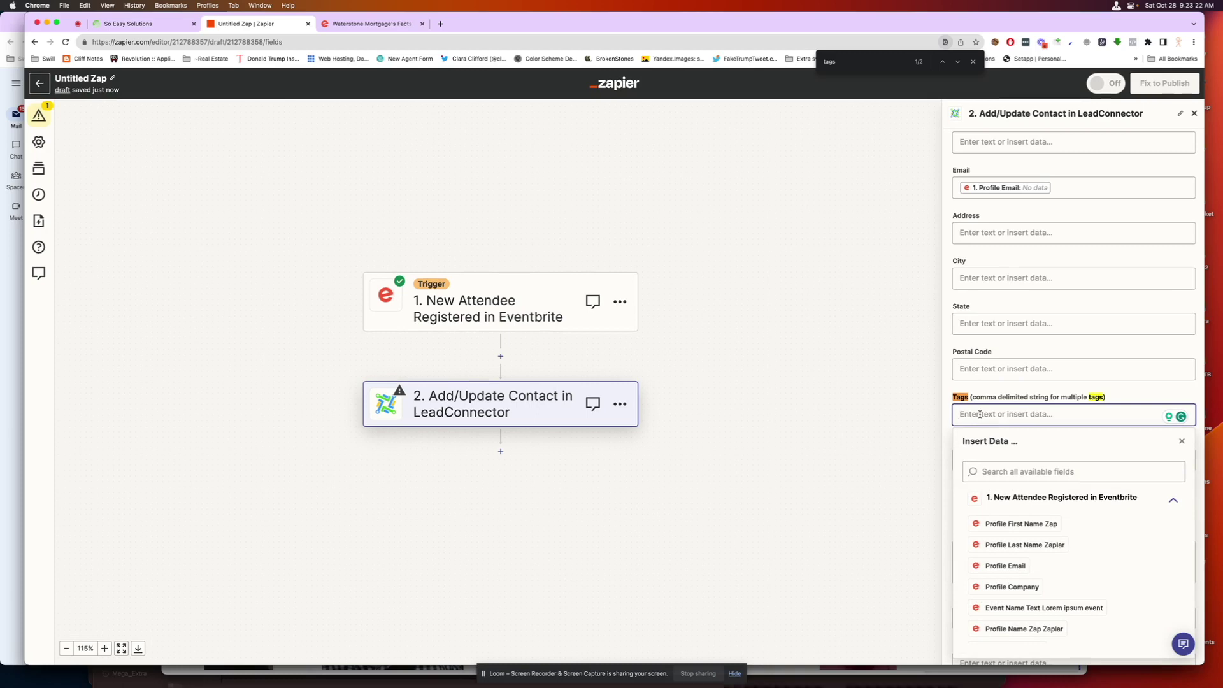
pyautogui.write('demo')
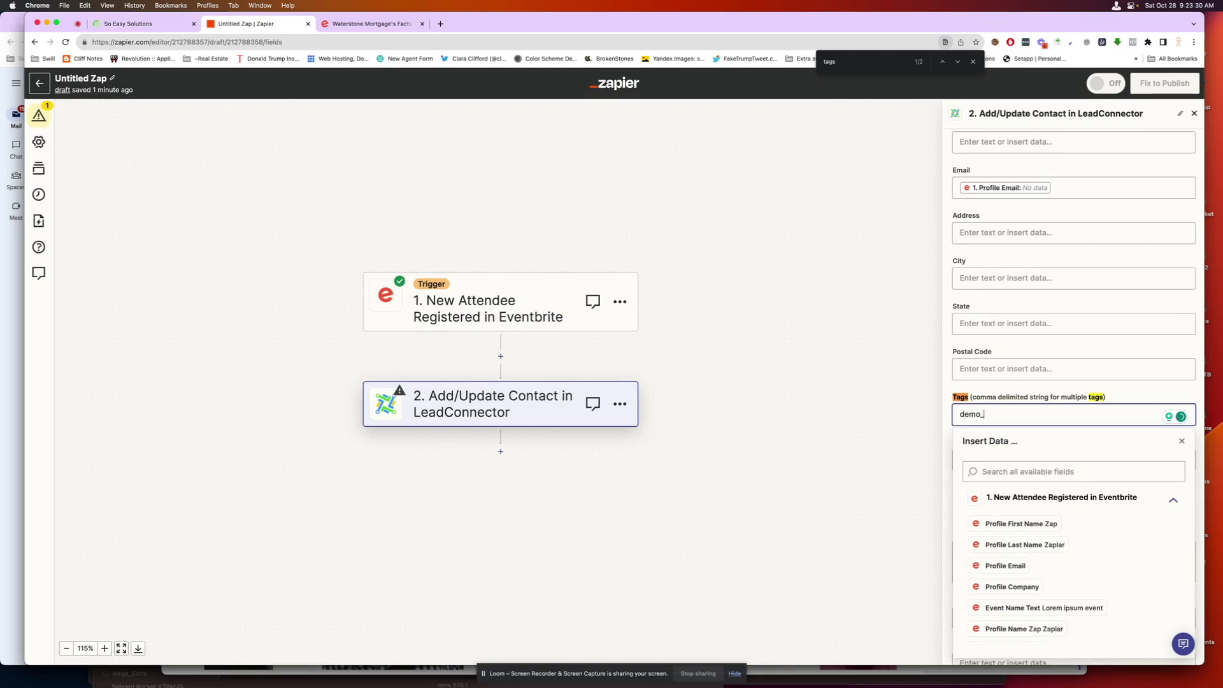
pyautogui.write('_zap_tag')
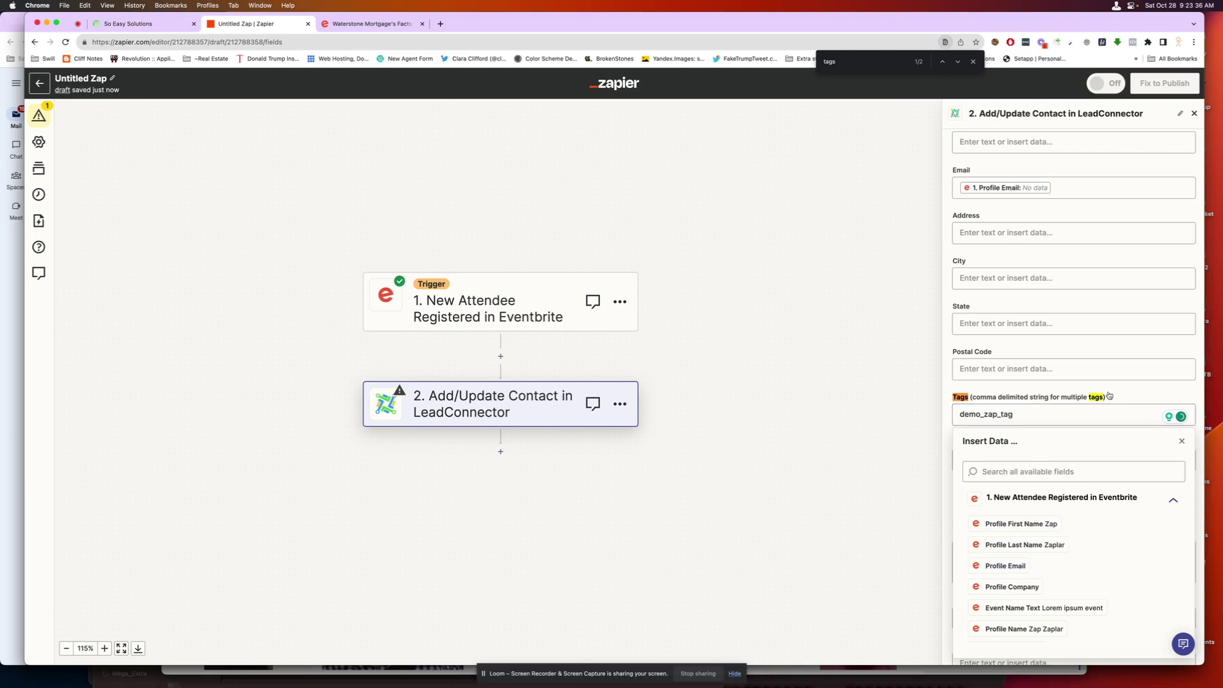
pyautogui.click(1134, 397)
pyautogui.scroll(-10, 1115, 421)
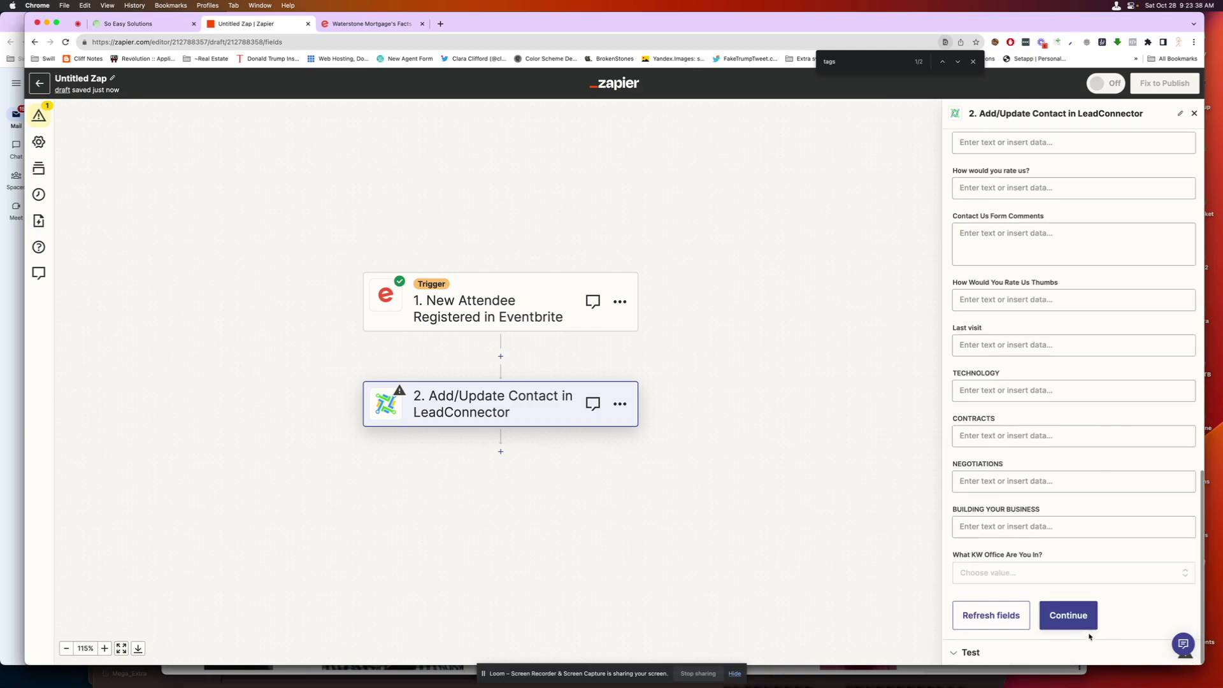
# - Test the LeadConnector step so a sample contact is sent successfully
pyautogui.click(1068, 617)
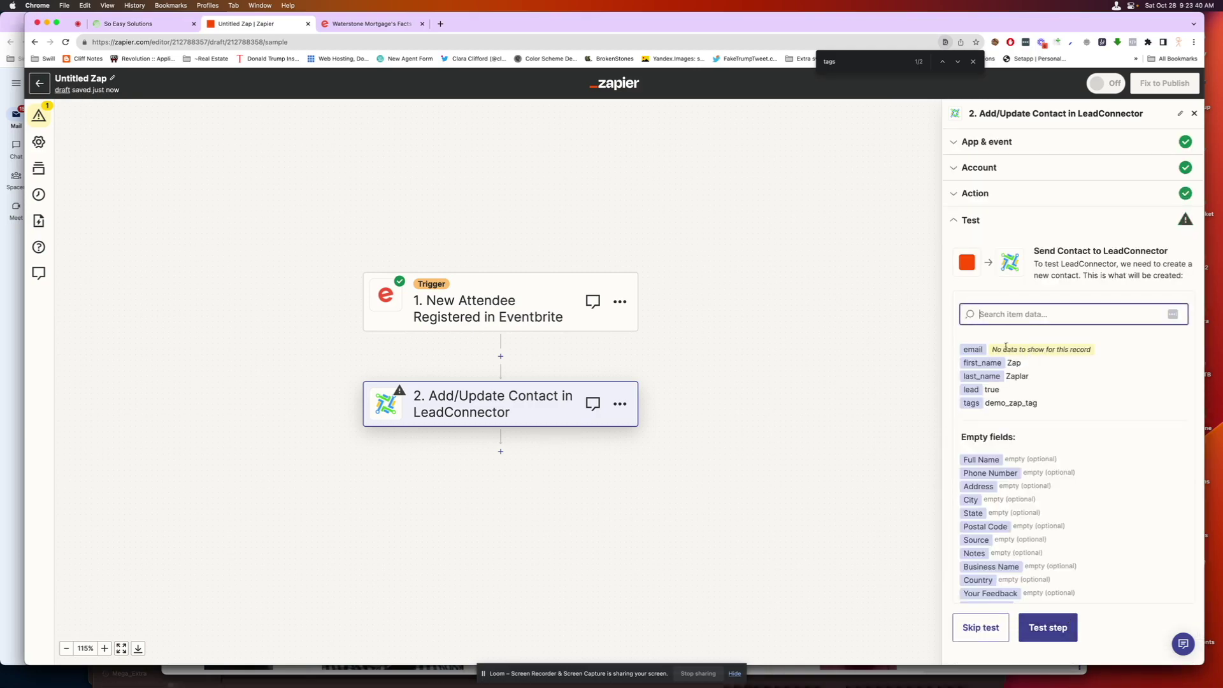
pyautogui.click(1054, 621)
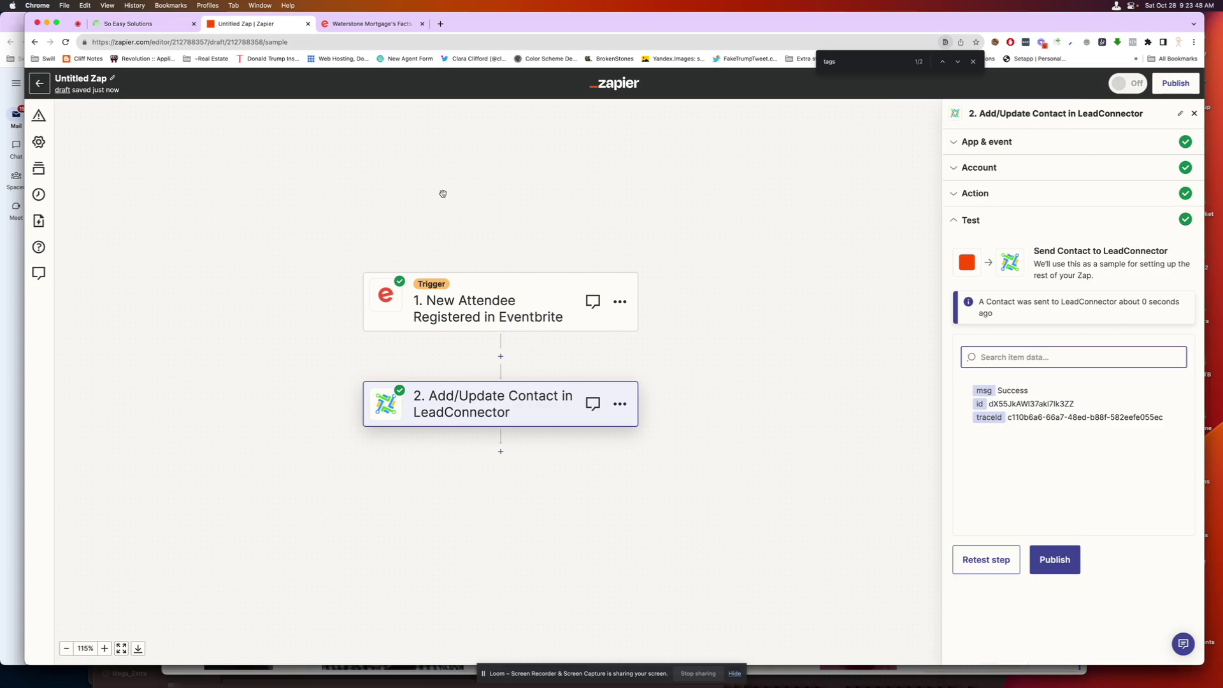
pyautogui.click(155, 23)
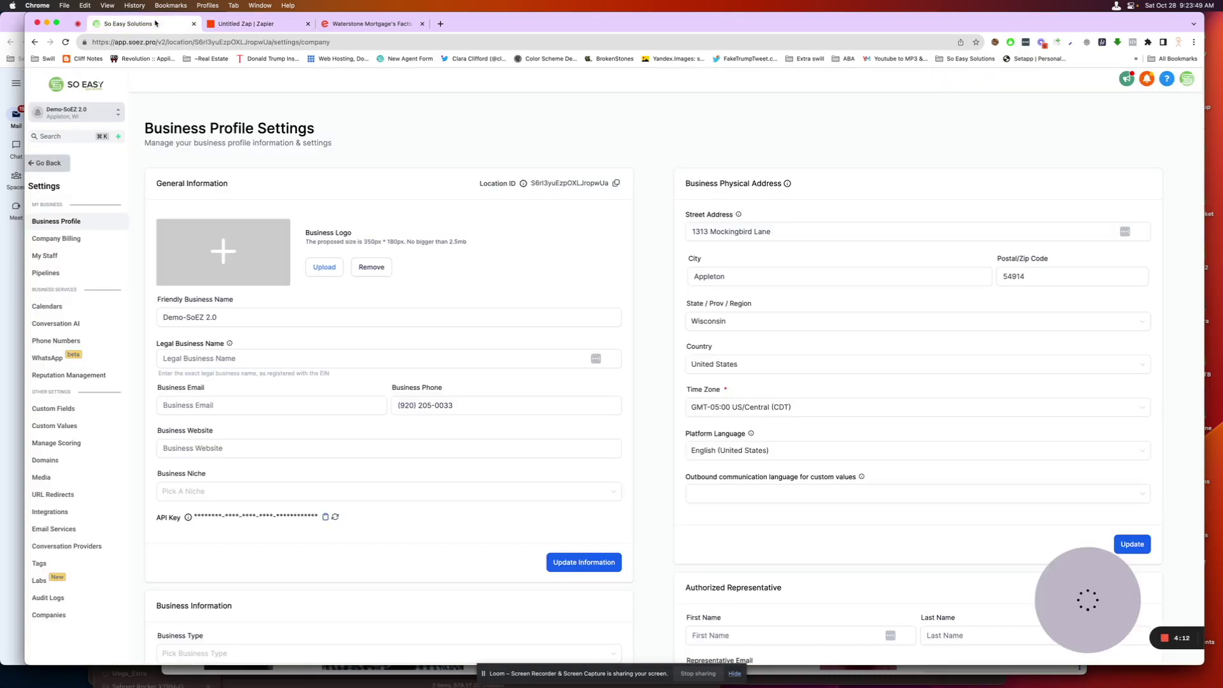
# - Confirm the demo_zap_tag test contact appears in So Easy Solutions' Contacts
pyautogui.click(54, 164)
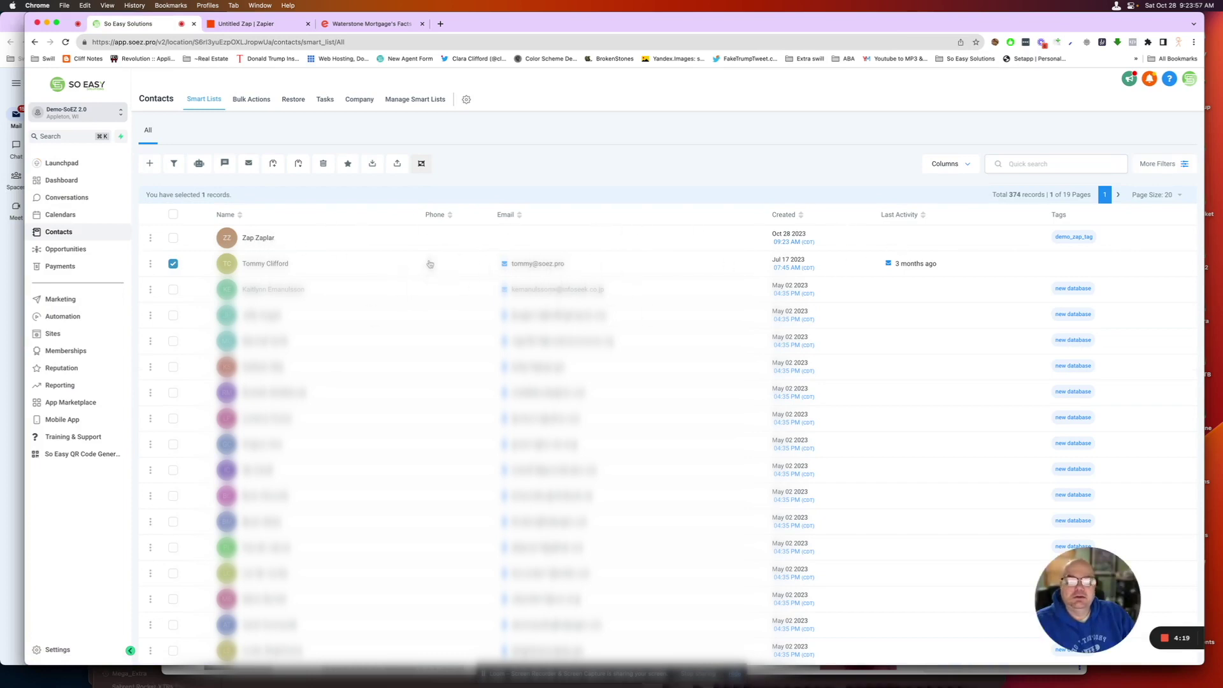
pyautogui.moveTo(578, 281)
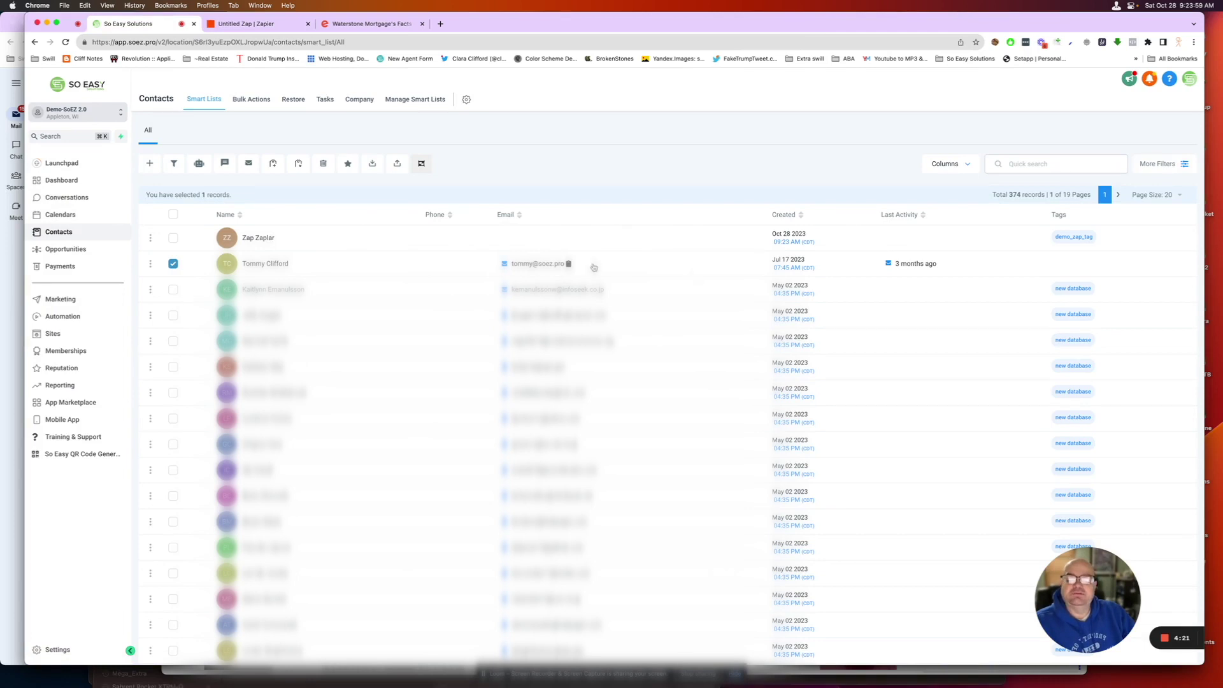
pyautogui.click(258, 24)
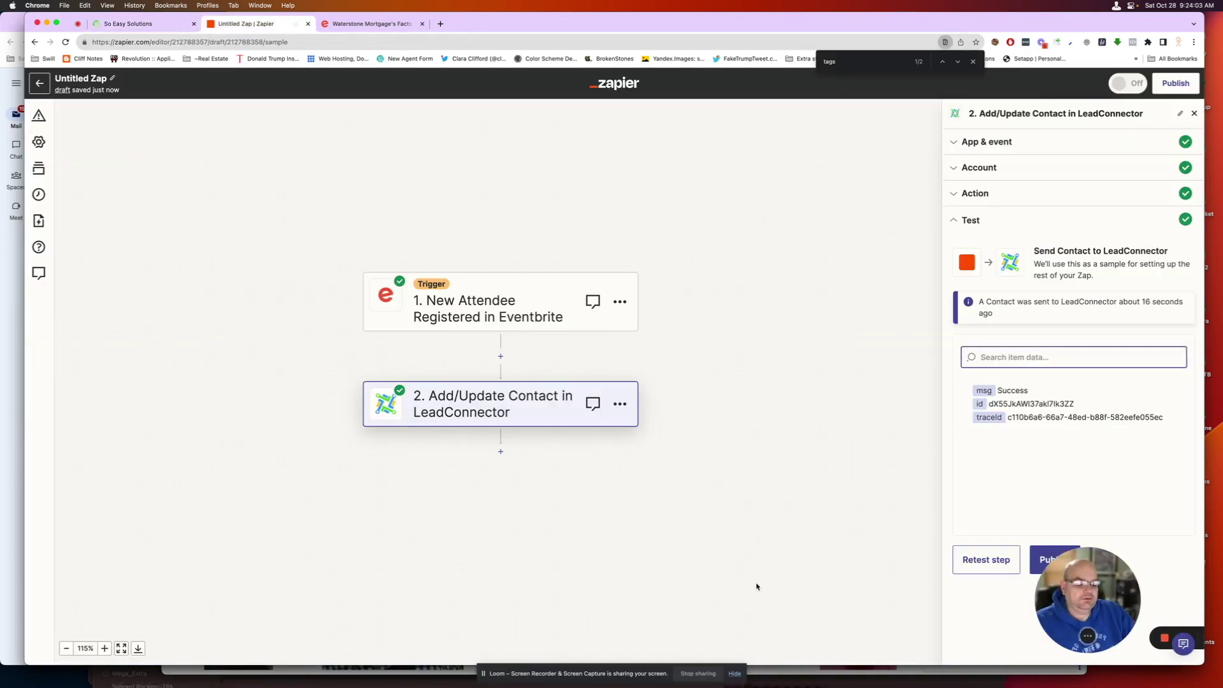
# - Publish the zap as version v1 and close the 'Your Zap is on!' notice
pyautogui.click(1044, 556)
pyautogui.moveTo(1077, 592); pyautogui.dragTo(363, 592)
pyautogui.click(1067, 561)
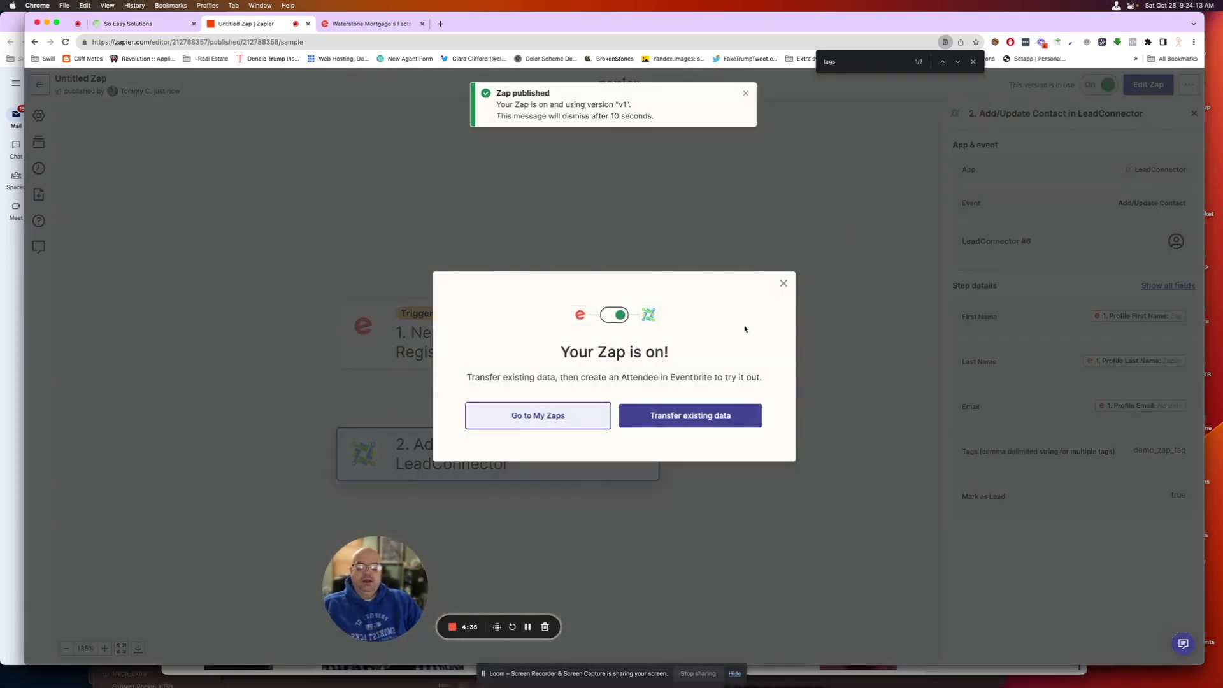
pyautogui.click(784, 283)
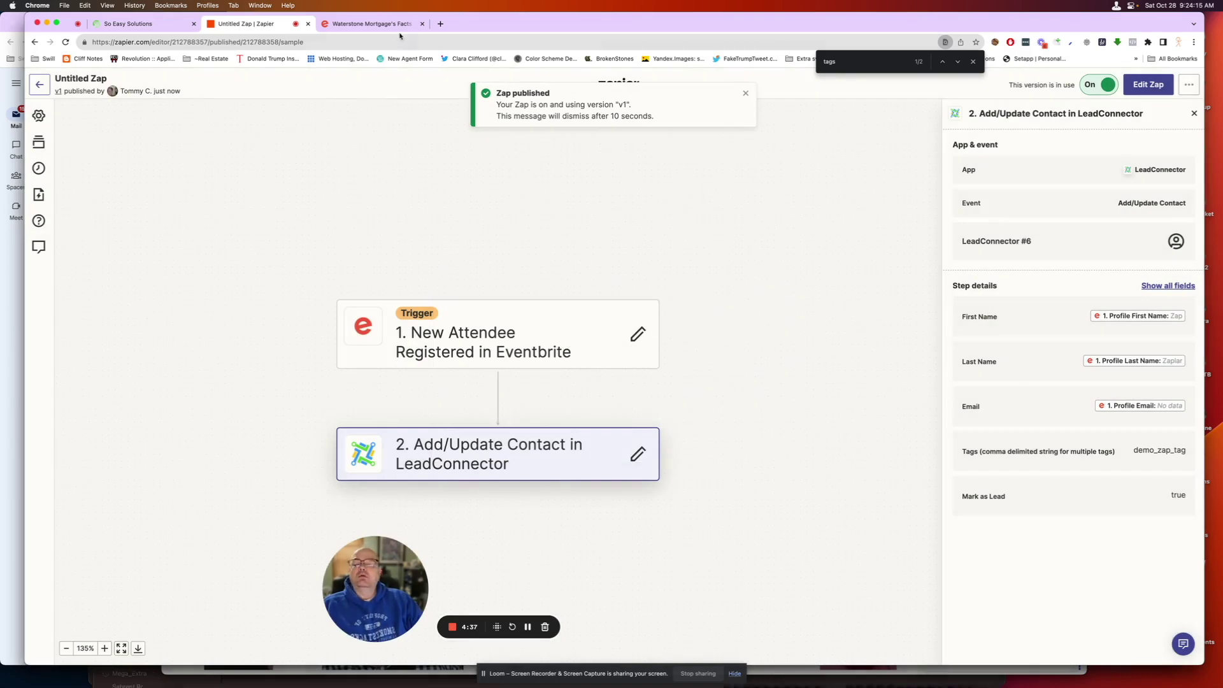
# - Enter the attendee's first name, last name and e-mail on the Facts N Snacks registration form
pyautogui.click(373, 23)
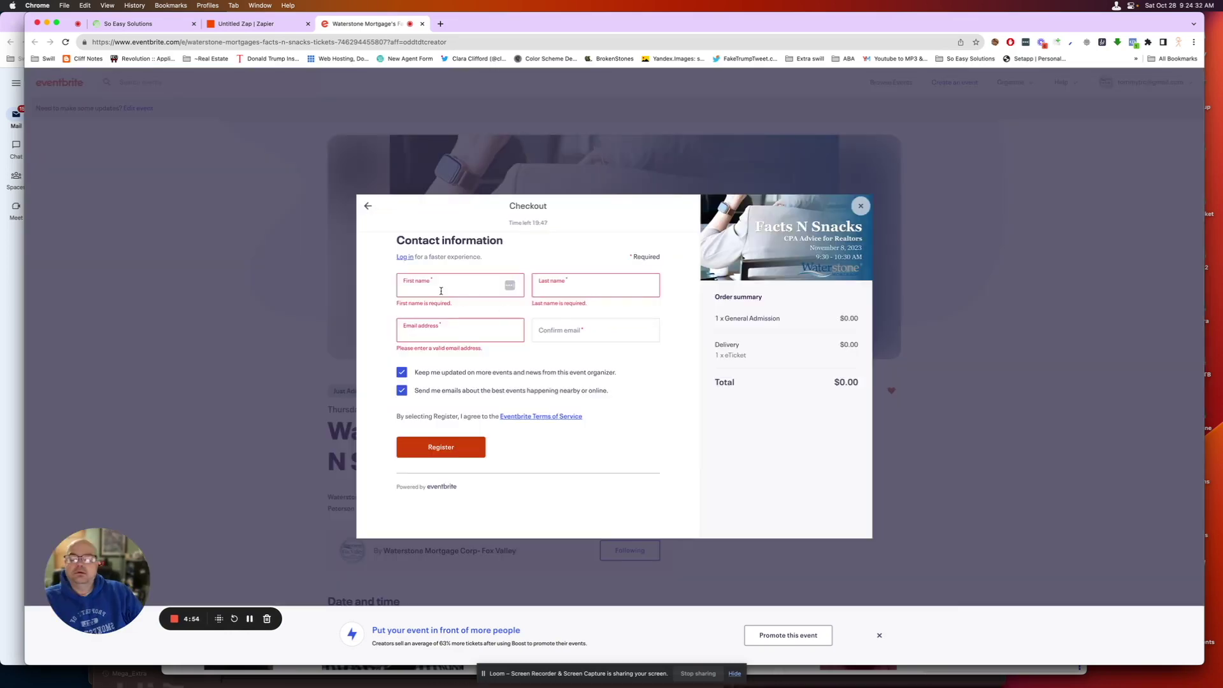
pyautogui.click(435, 289)
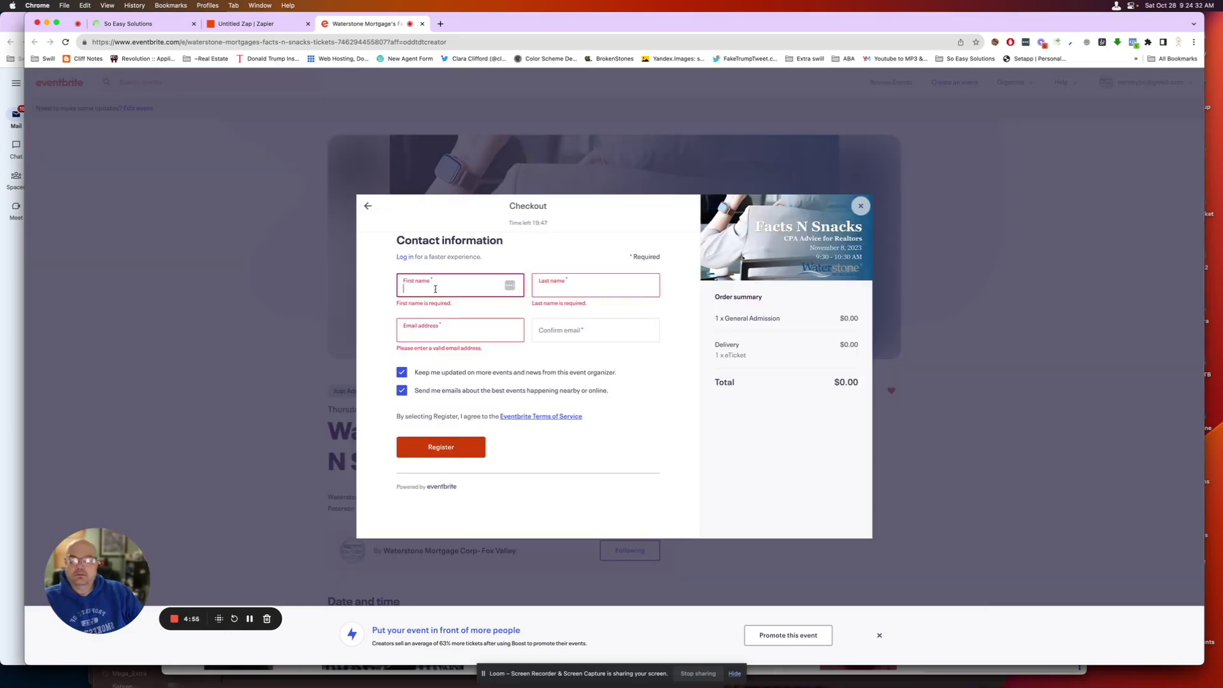
pyautogui.press('Tab')
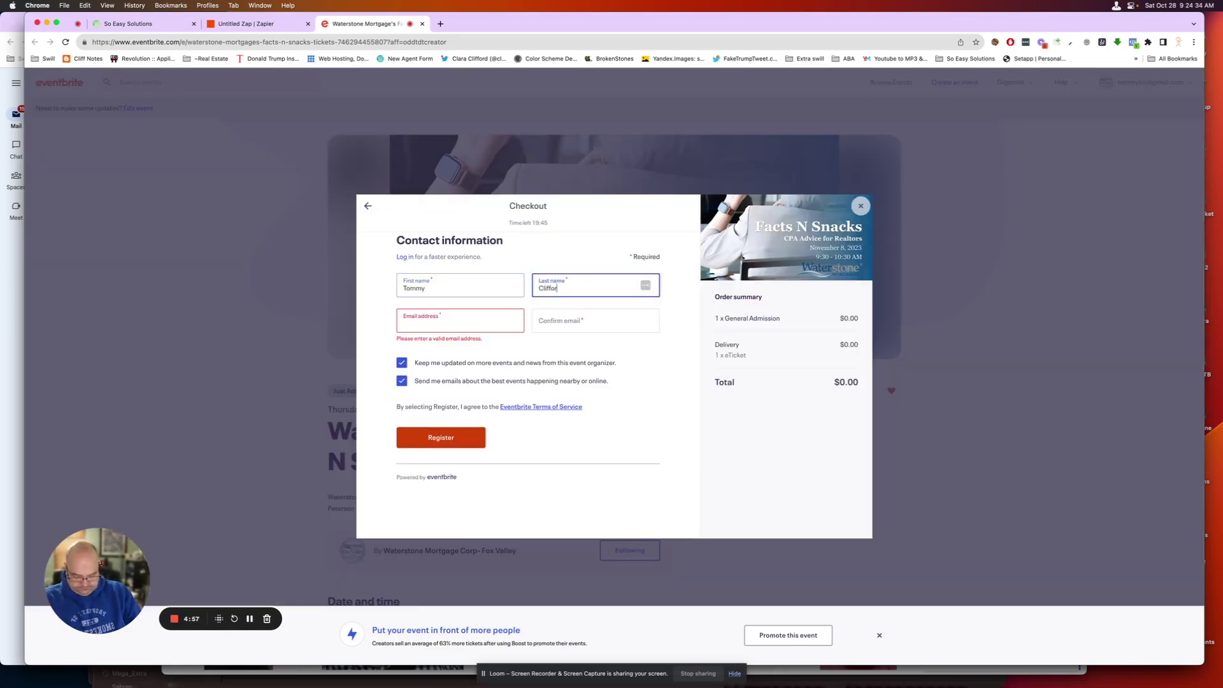
pyautogui.press('Tab')
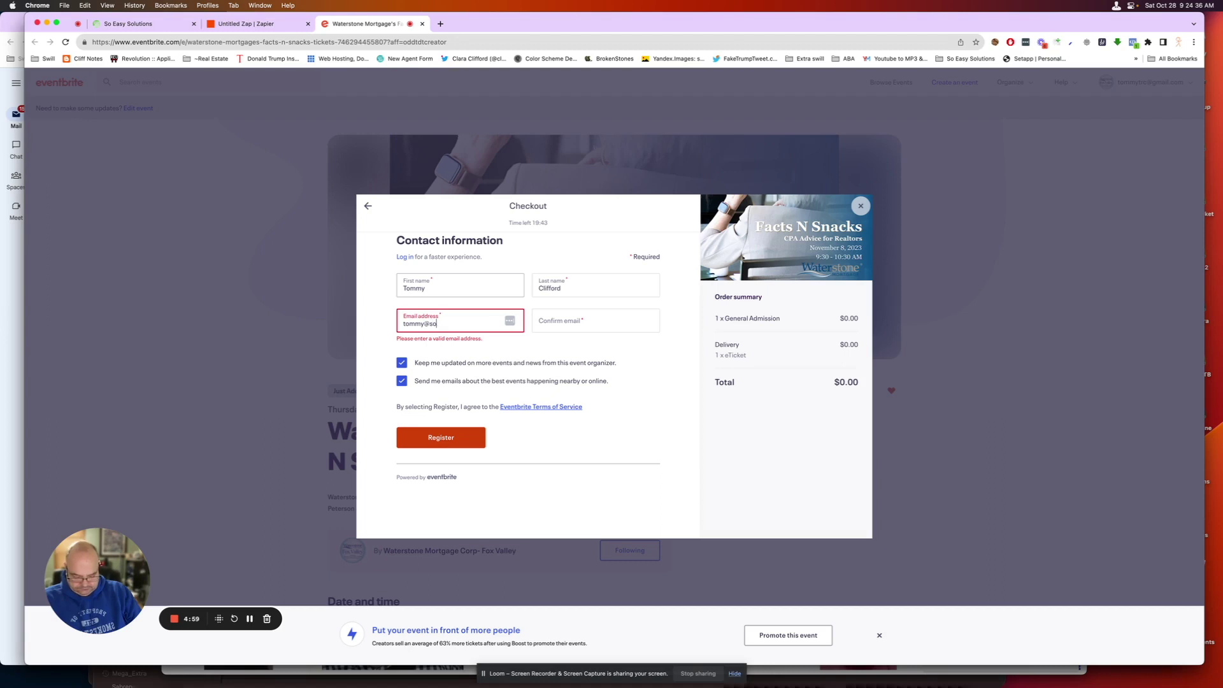
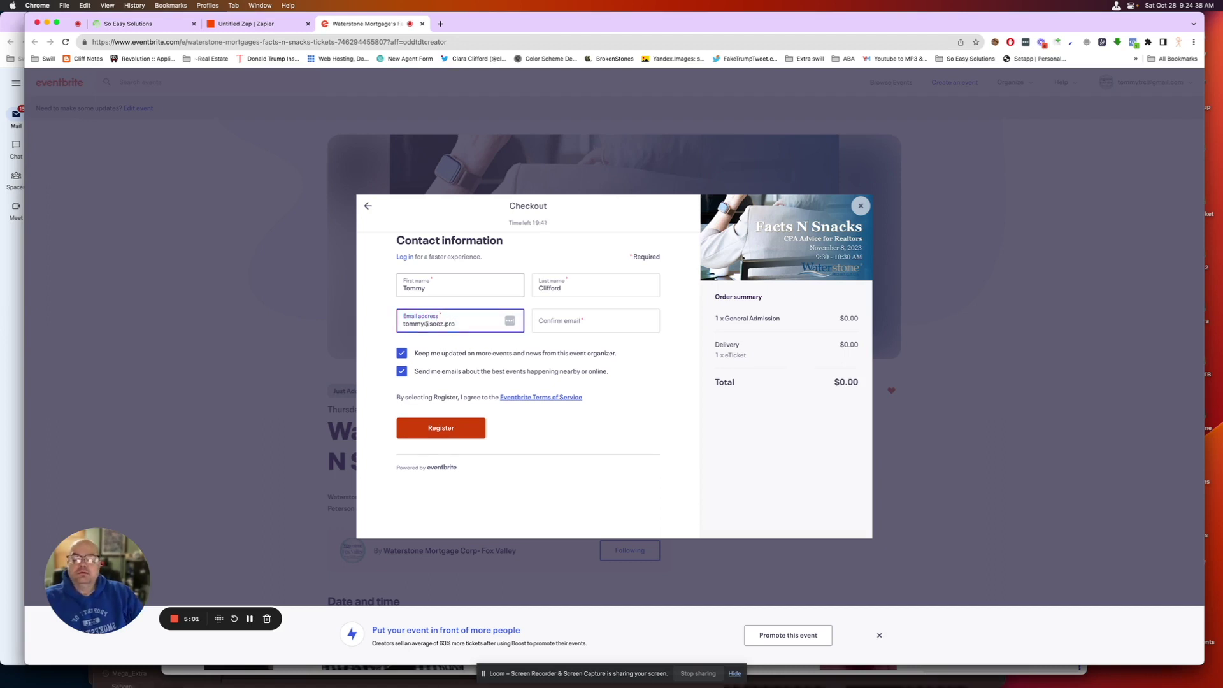
# - Fill in the confirmation e-mail, uncheck both marketing e-mail boxes, and complete the free registration
pyautogui.moveTo(487, 323); pyautogui.dragTo(401, 323)
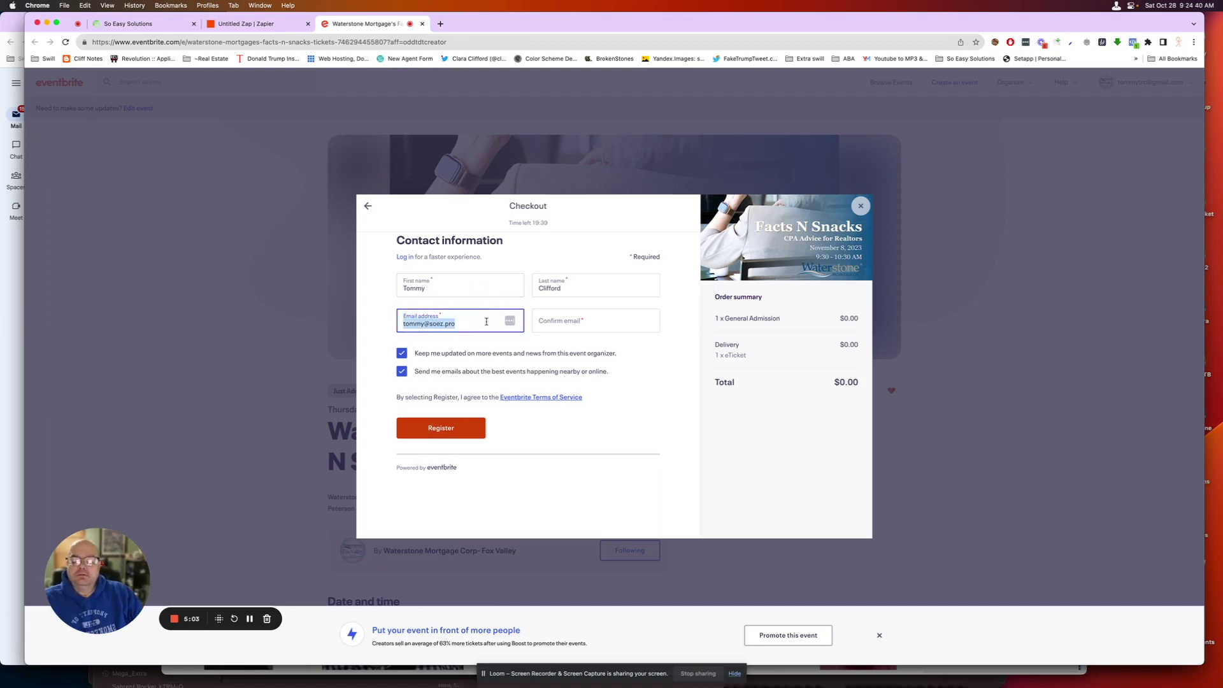
pyautogui.click(573, 324)
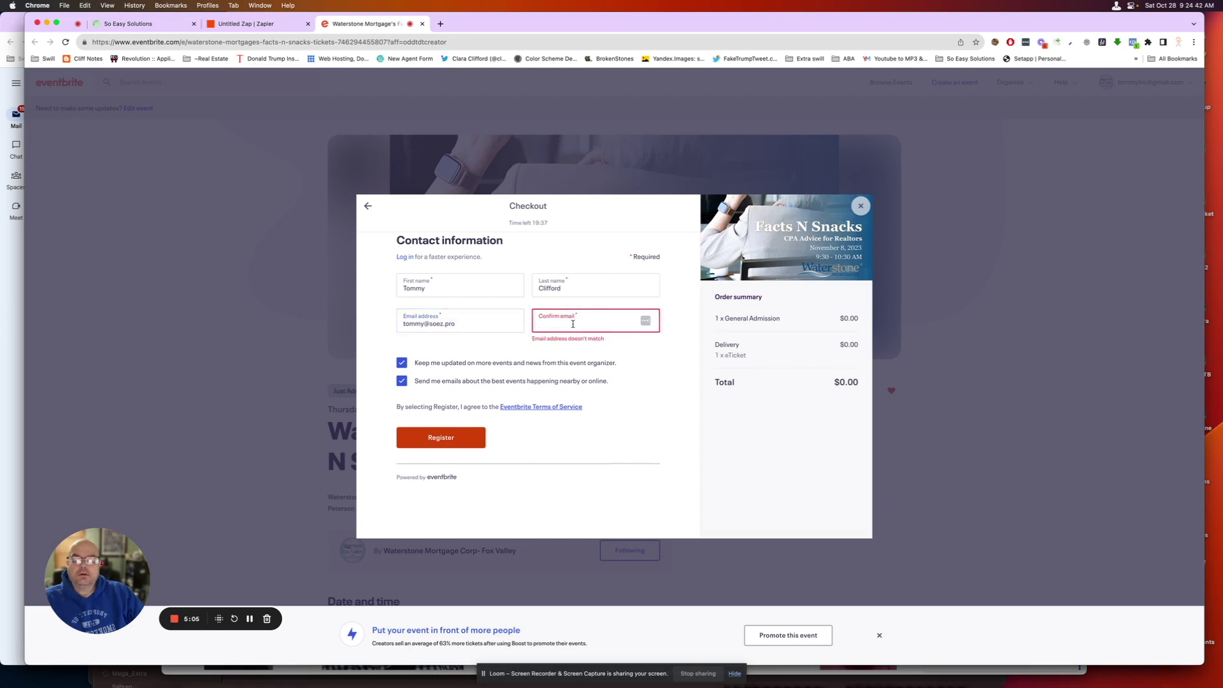
pyautogui.click(478, 365)
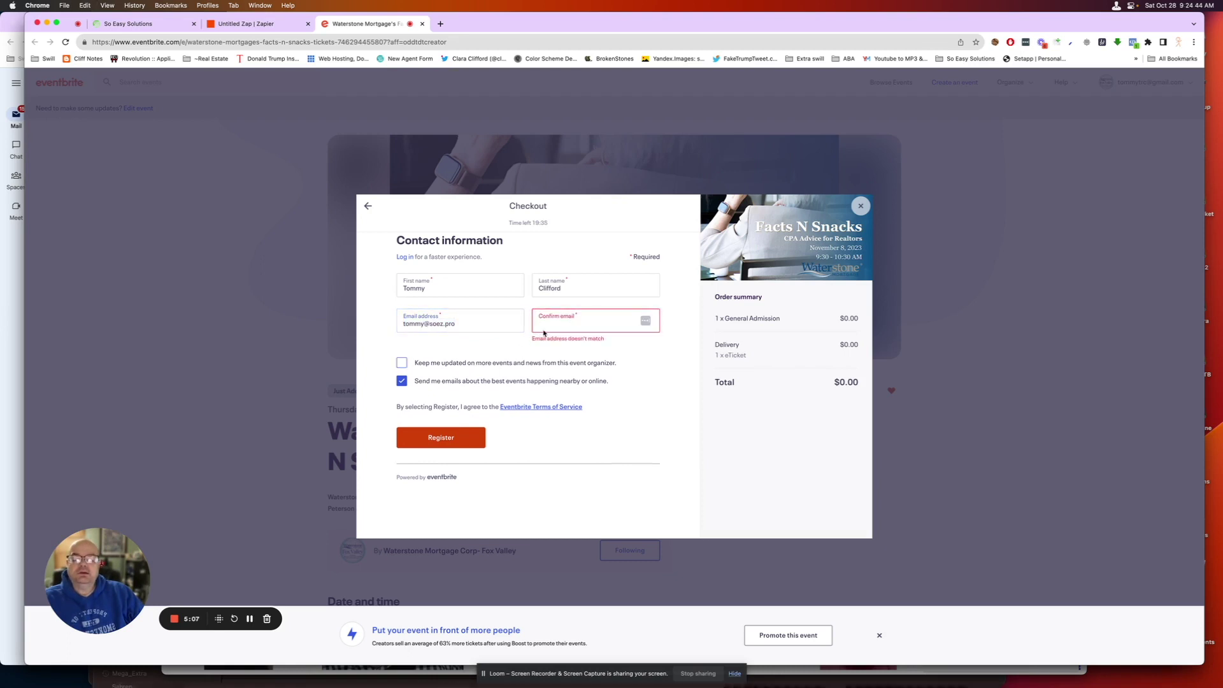
pyautogui.click(448, 382)
pyautogui.click(557, 326)
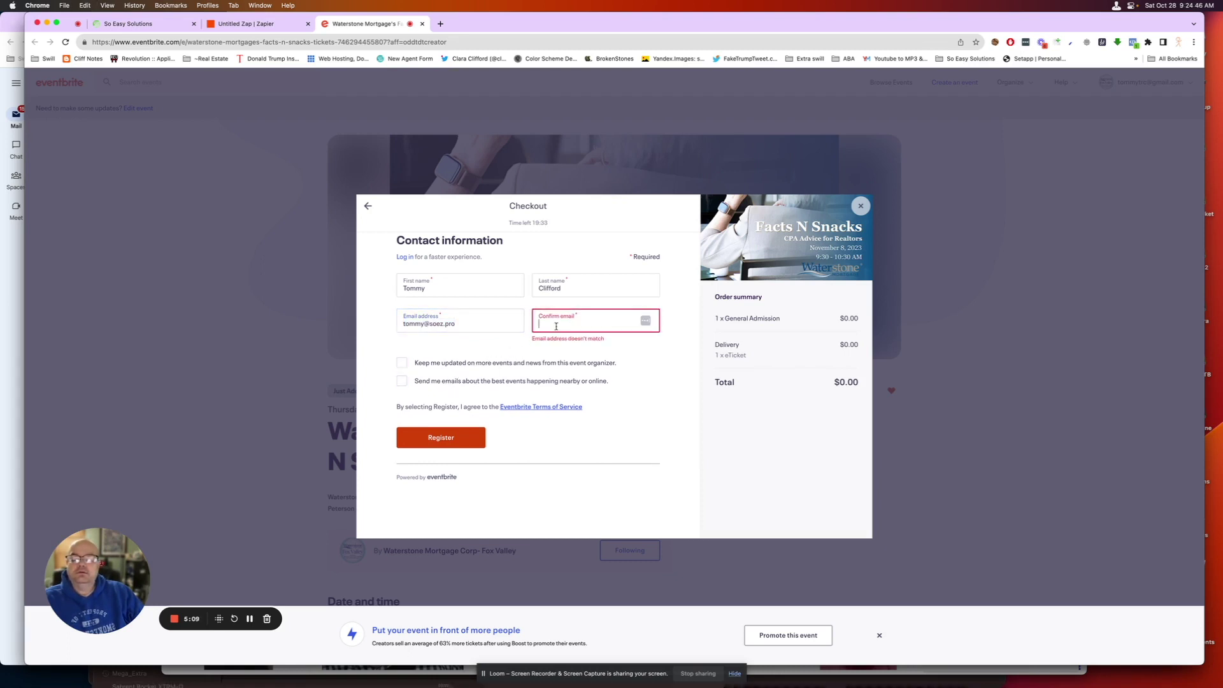
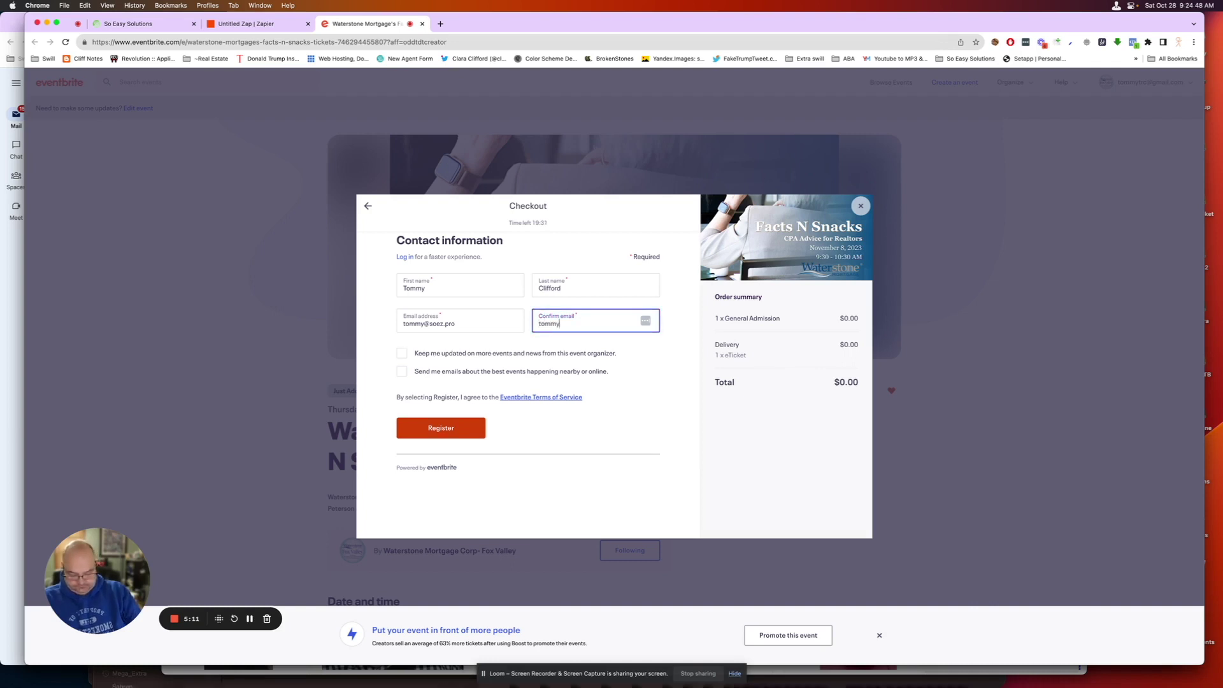
pyautogui.click(450, 431)
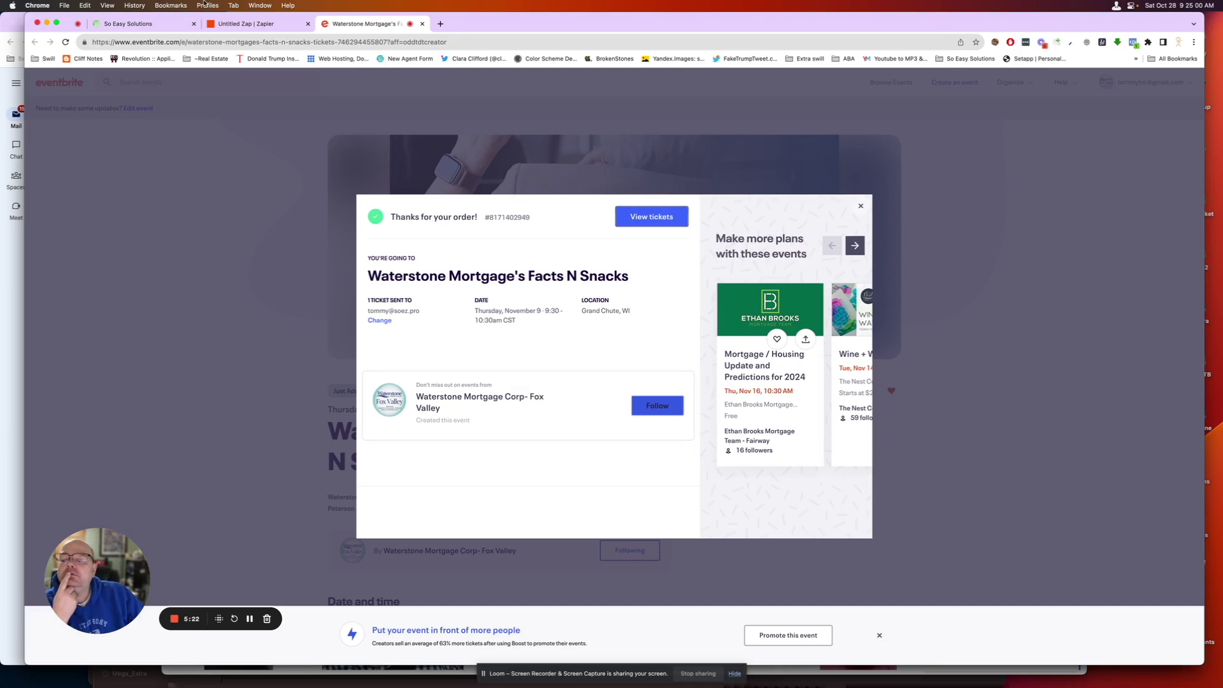
pyautogui.click(238, 23)
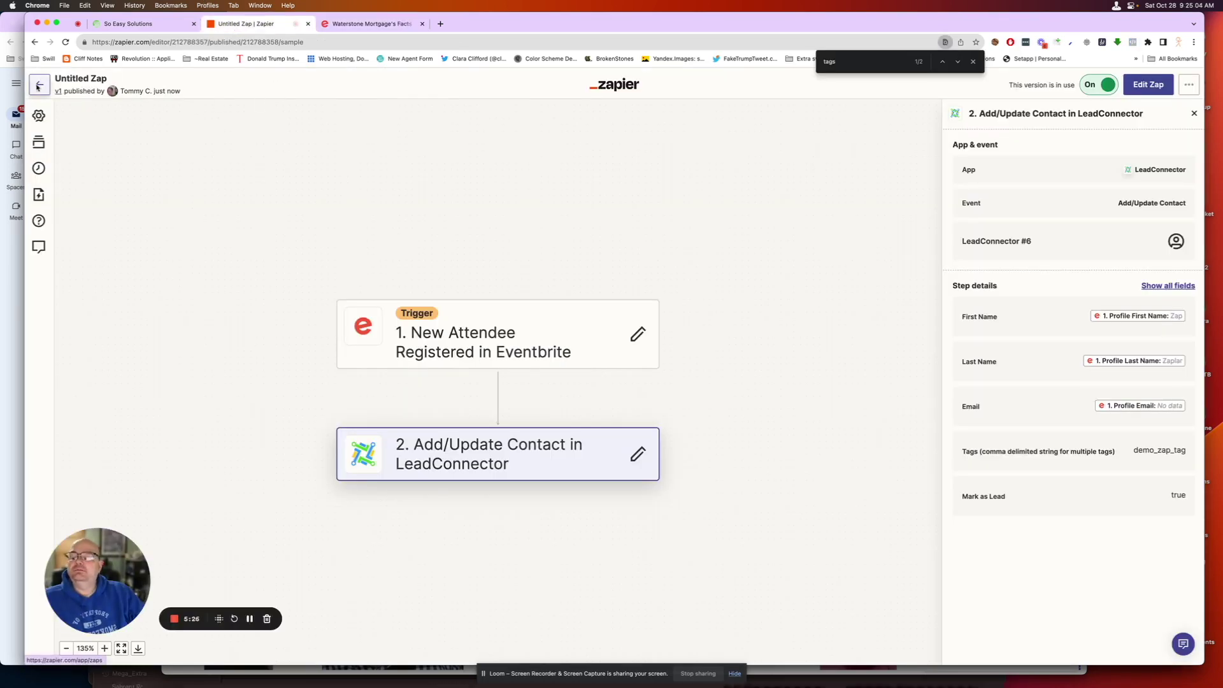
# - Rename 'Untitled Zap' to 'Eventbright Zap So Ez' and go back to the Zaps list
pyautogui.click(113, 79)
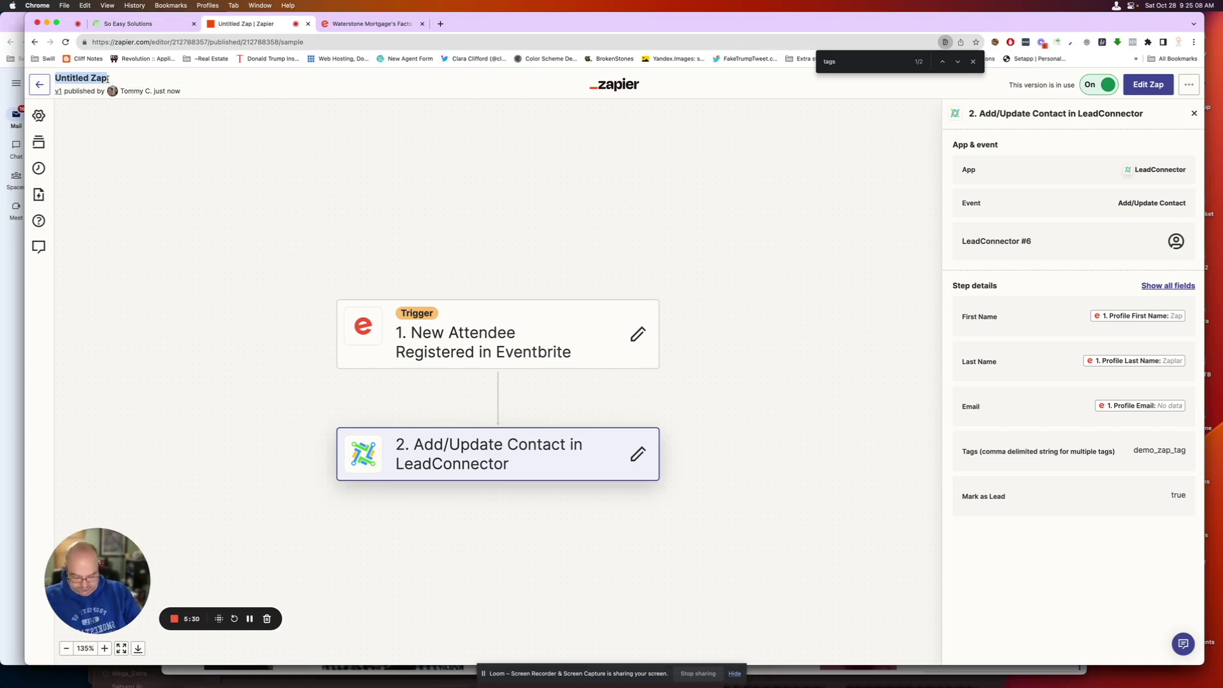
pyautogui.write('Exc')
pyautogui.press('BackSpace')
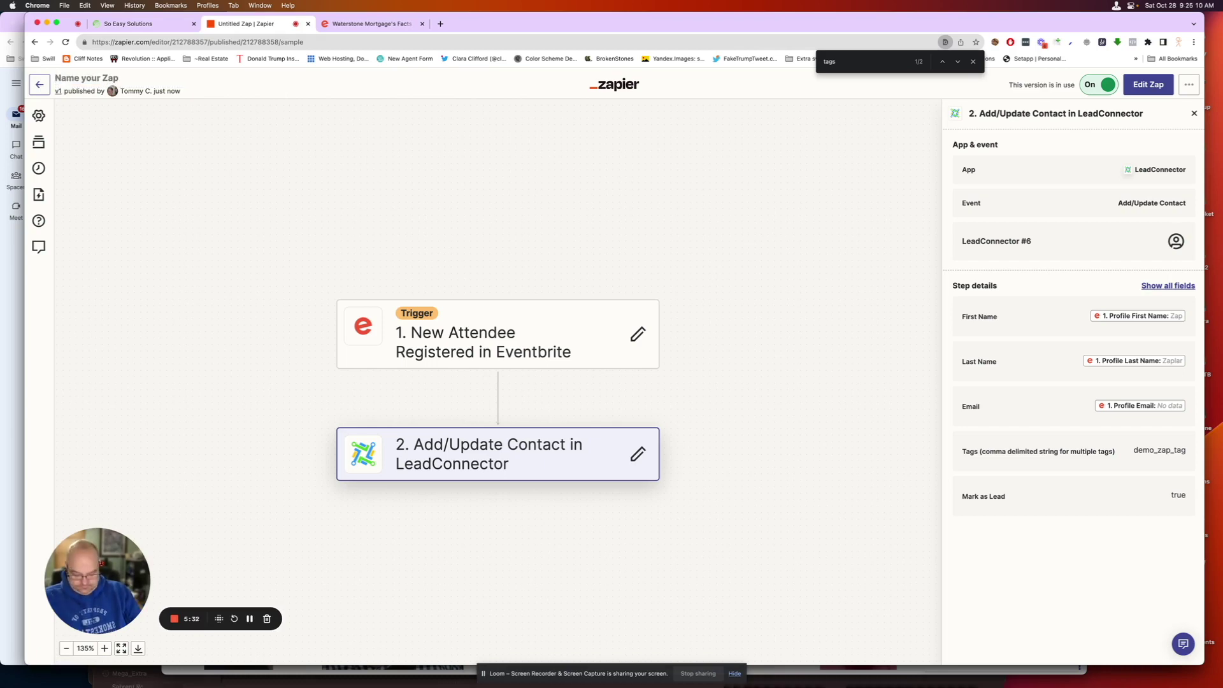
pyautogui.write('Eventbrig')
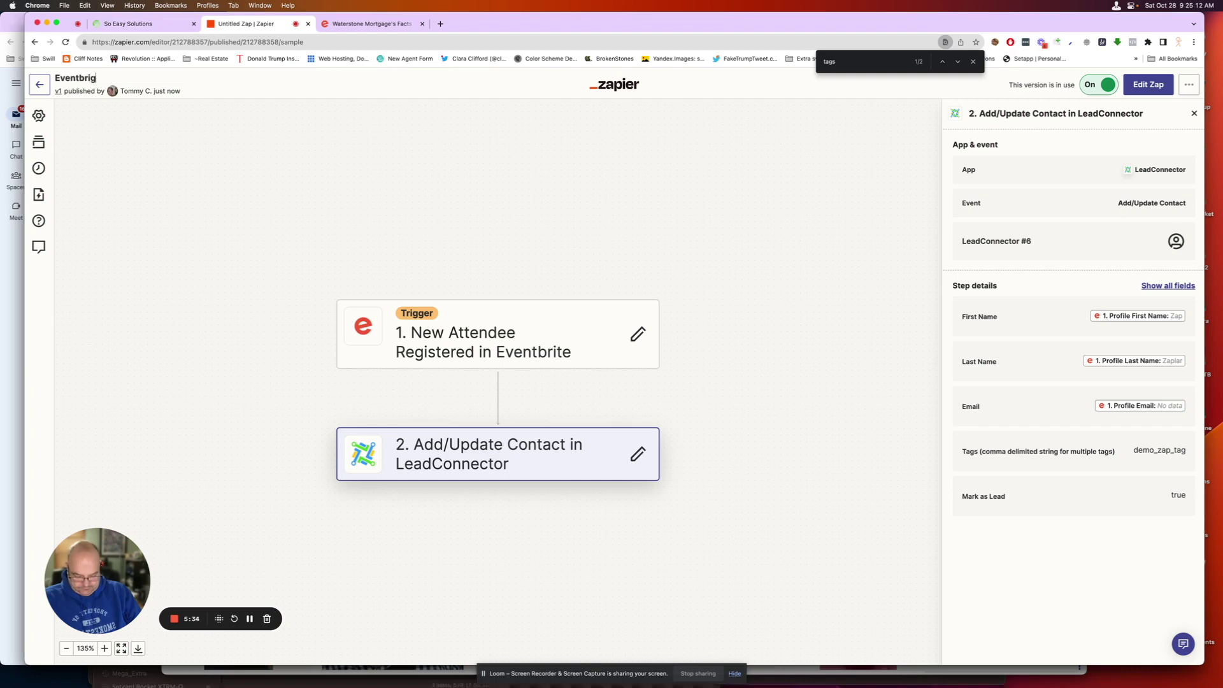
pyautogui.write('ht')
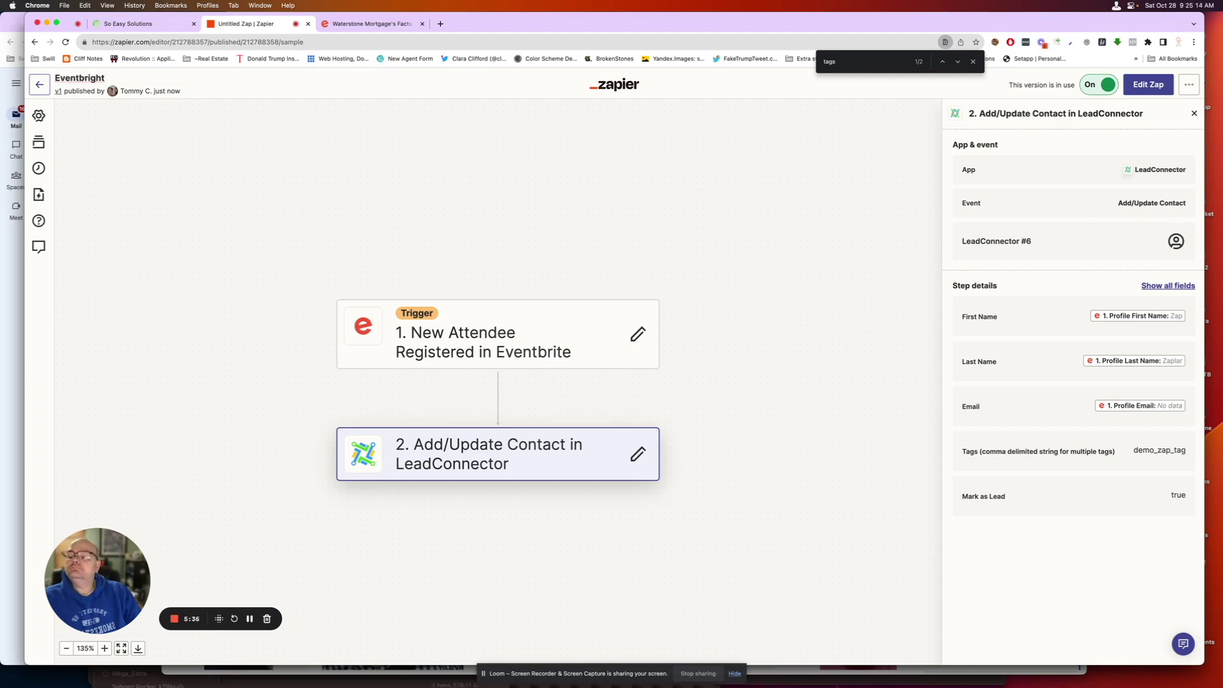
pyautogui.write(' Zap')
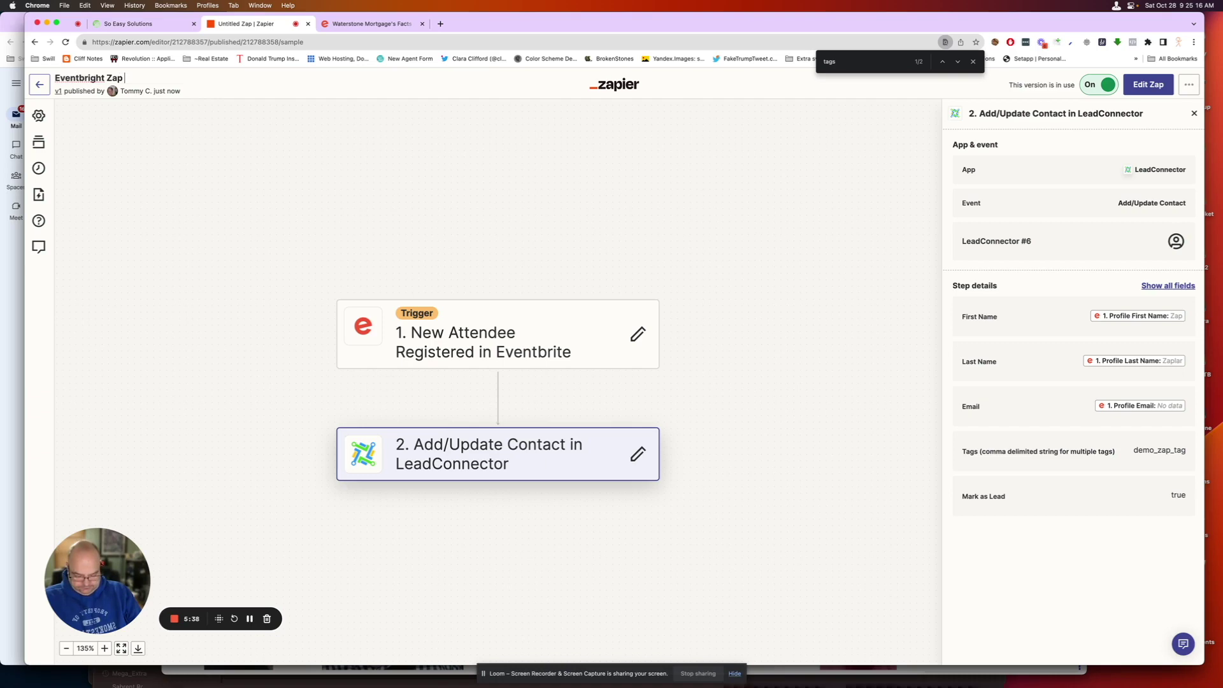
pyautogui.write(' So Ez')
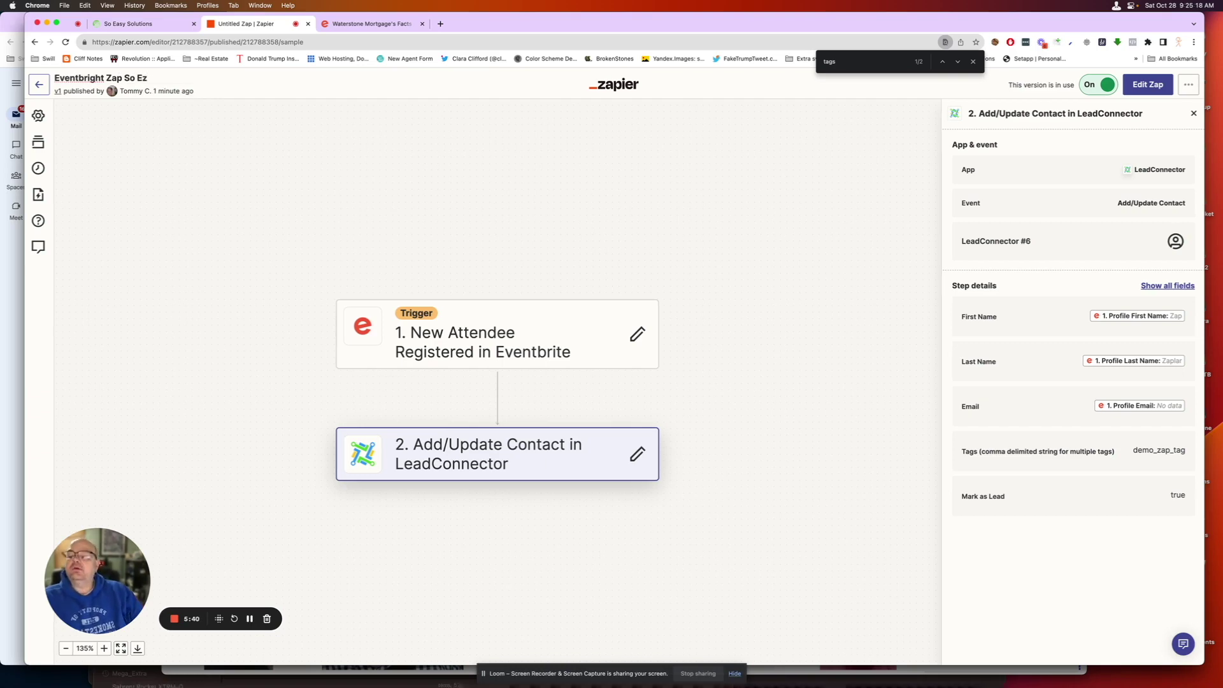
pyautogui.press('Return')
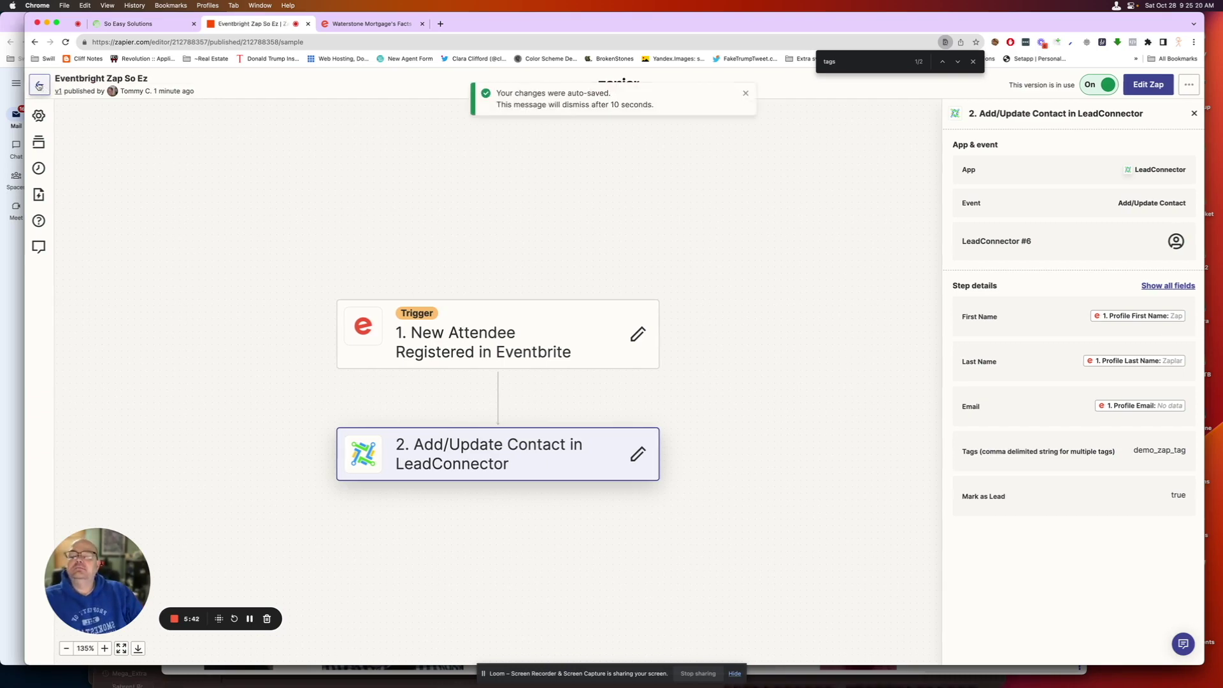
pyautogui.click(39, 84)
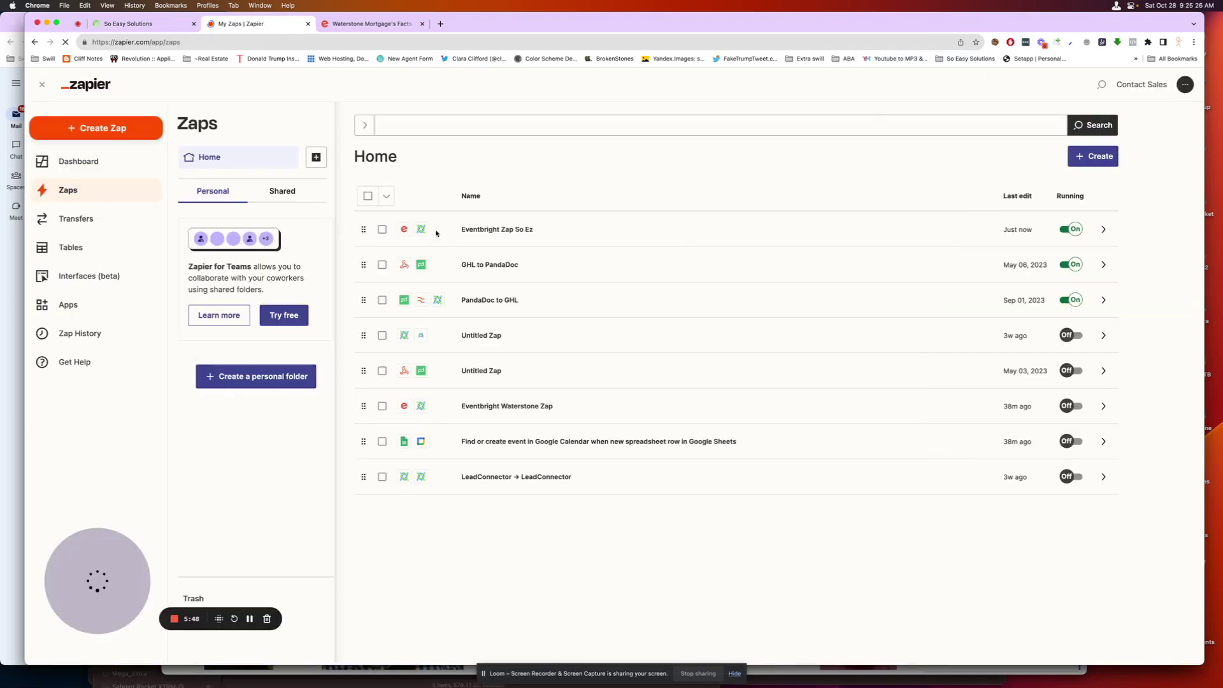
# - Check Eventbright Zap So Ez's run history shows one successful run, then go to the CRM contacts list
pyautogui.click(1104, 230)
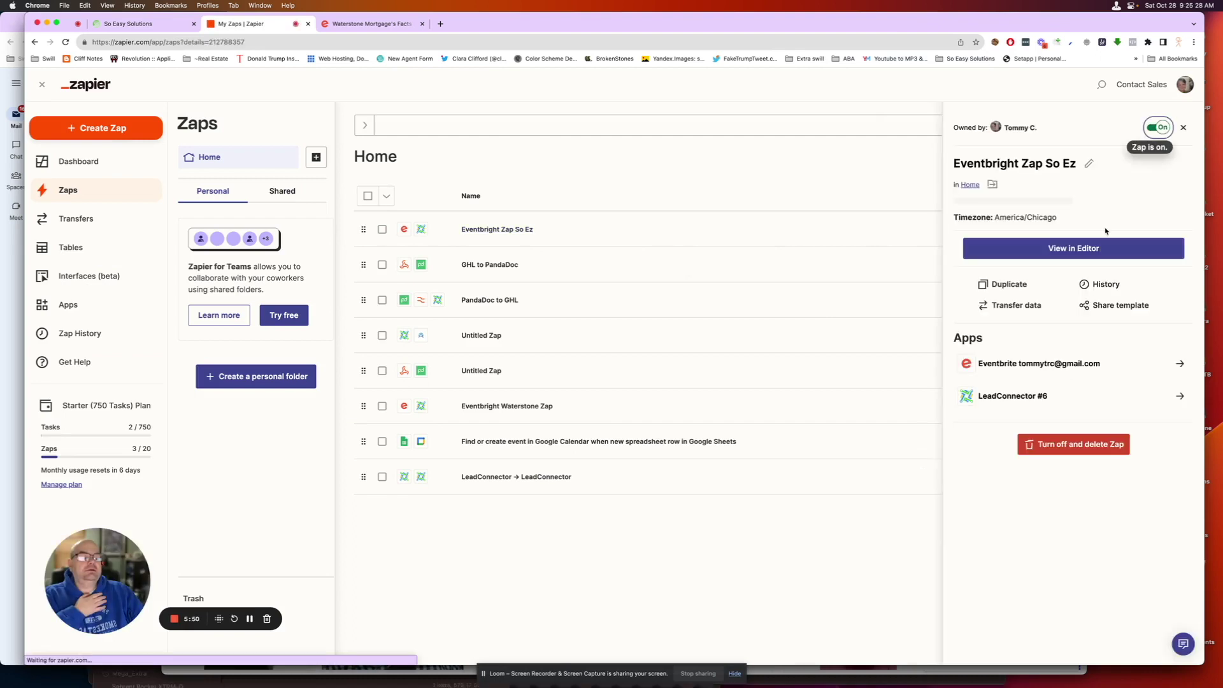
pyautogui.click(1100, 290)
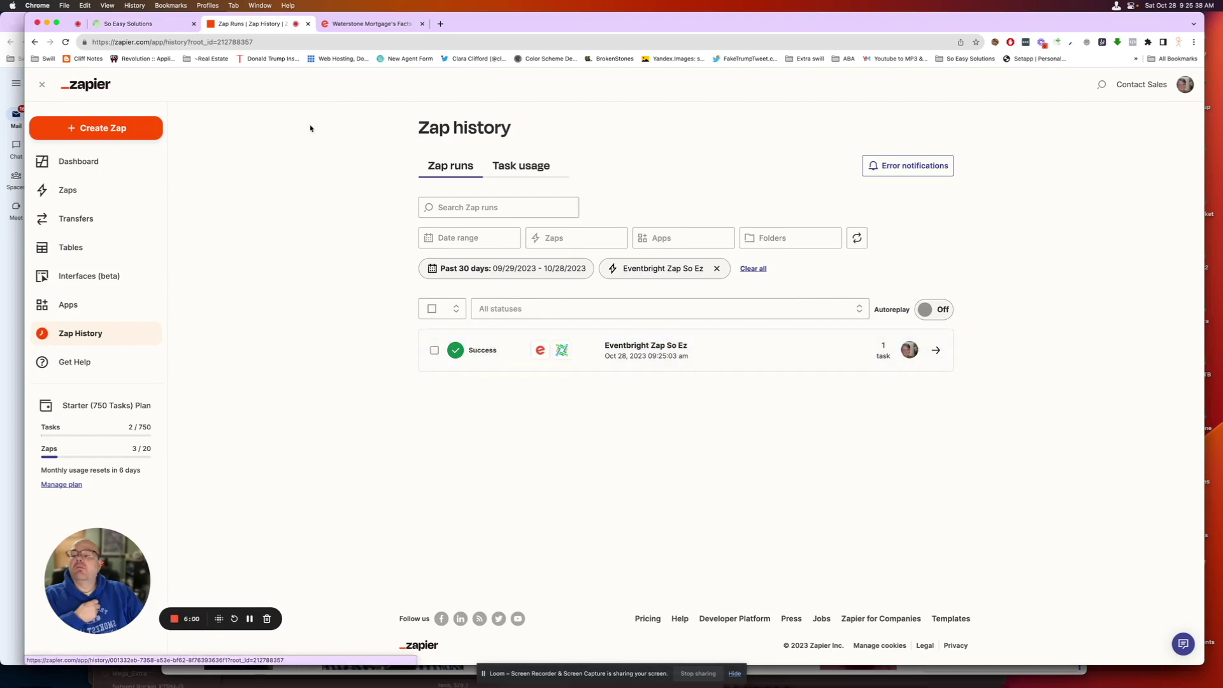
pyautogui.click(164, 24)
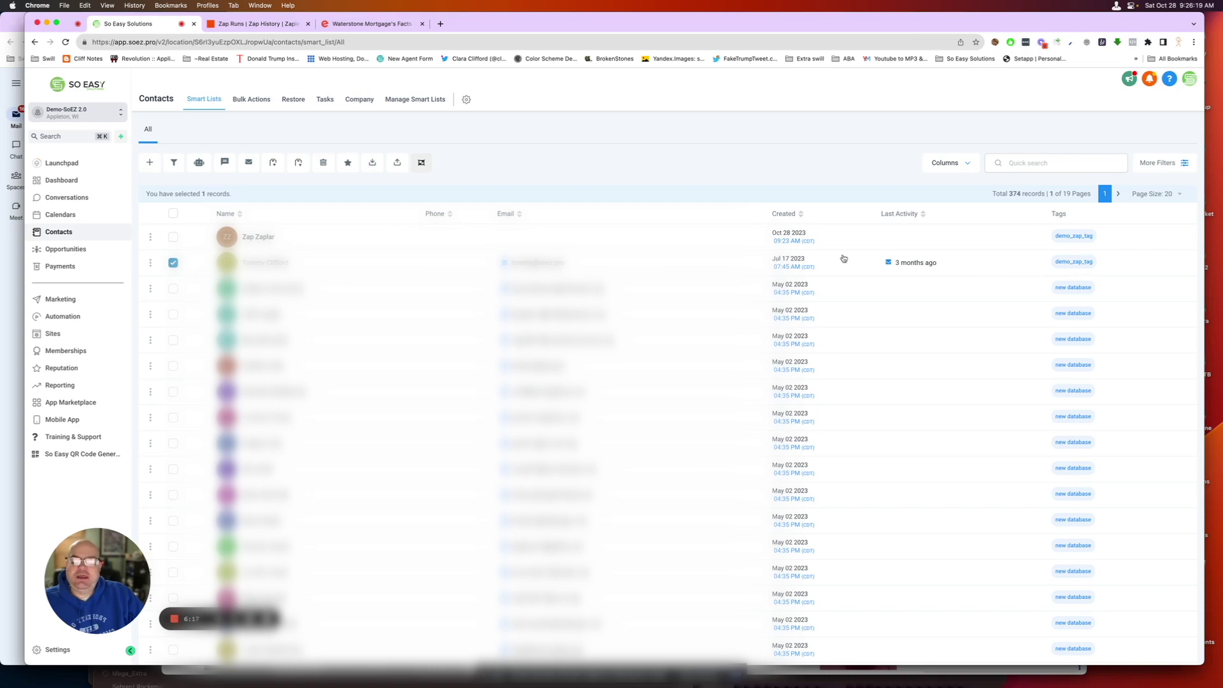
# - Open the new contact's record to confirm it is a Lead tagged demo_zap_tag
pyautogui.click(279, 264)
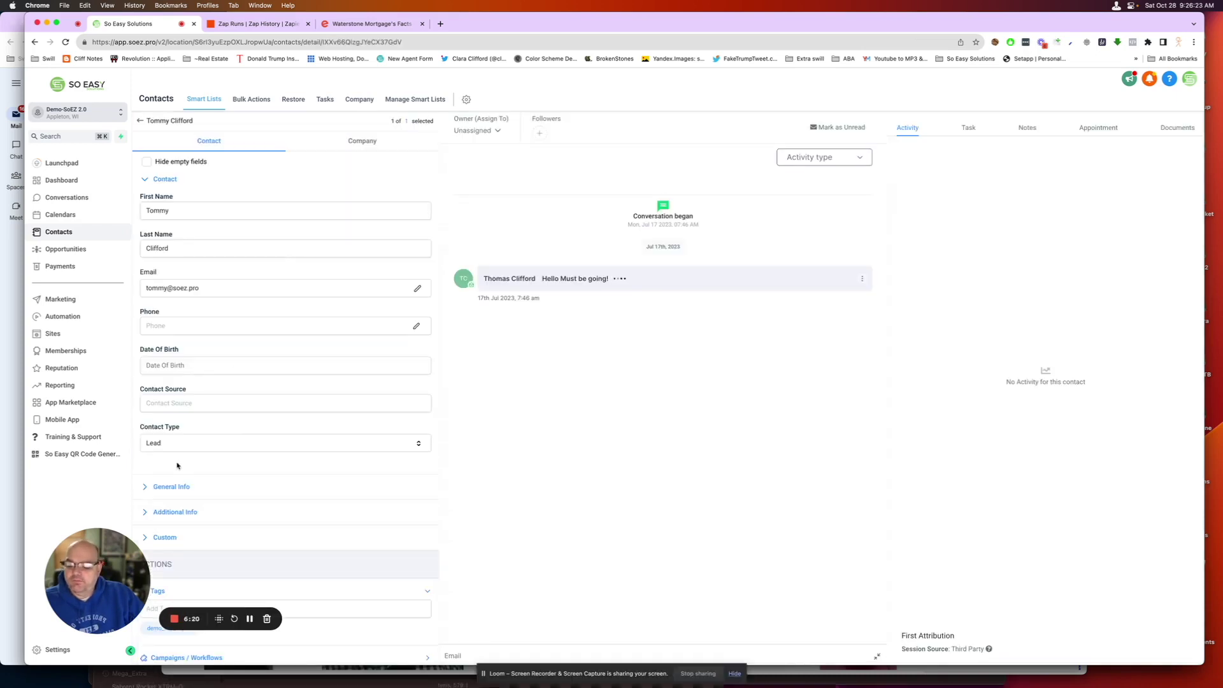
pyautogui.scroll(-5, 177, 466)
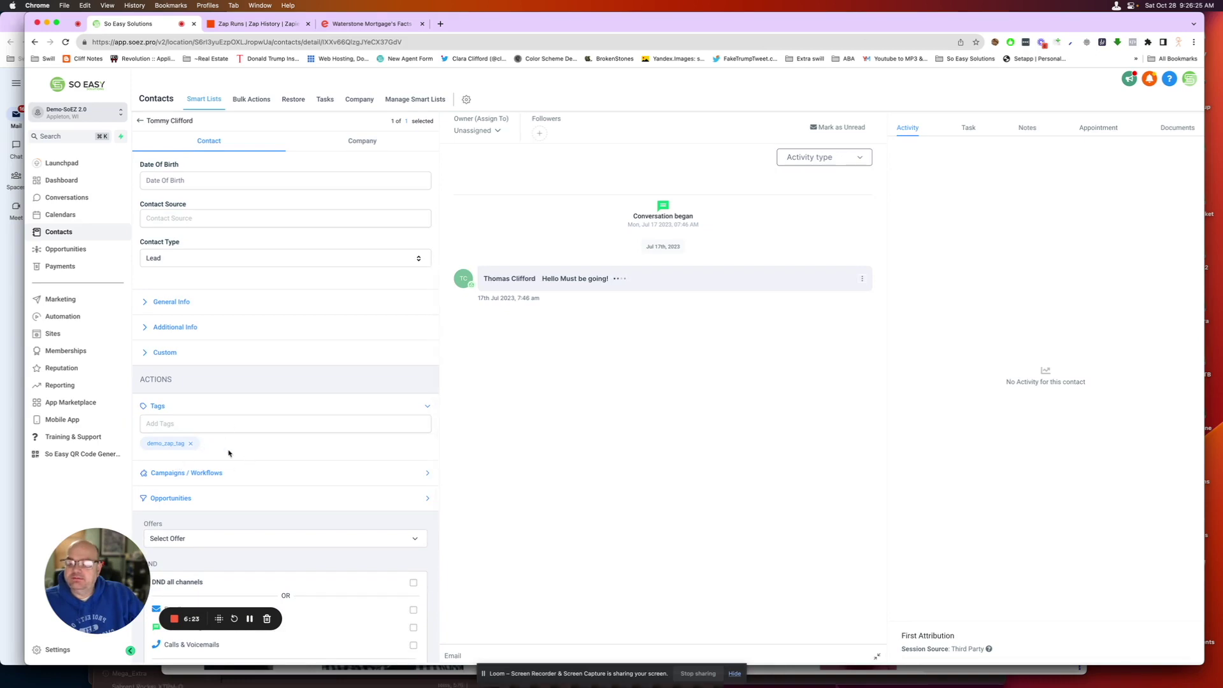
pyautogui.click(282, 27)
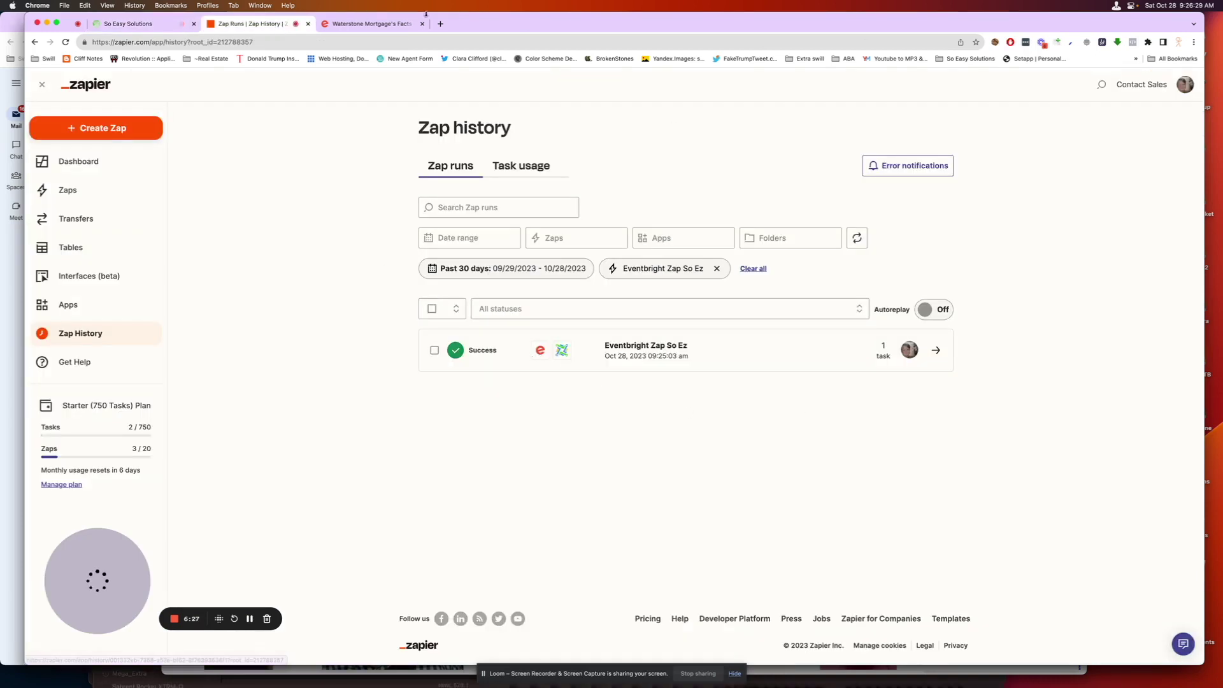
# - Show the Eventbrite order confirmation for Waterstone Mortgage's Facts N Snacks again
pyautogui.click(349, 26)
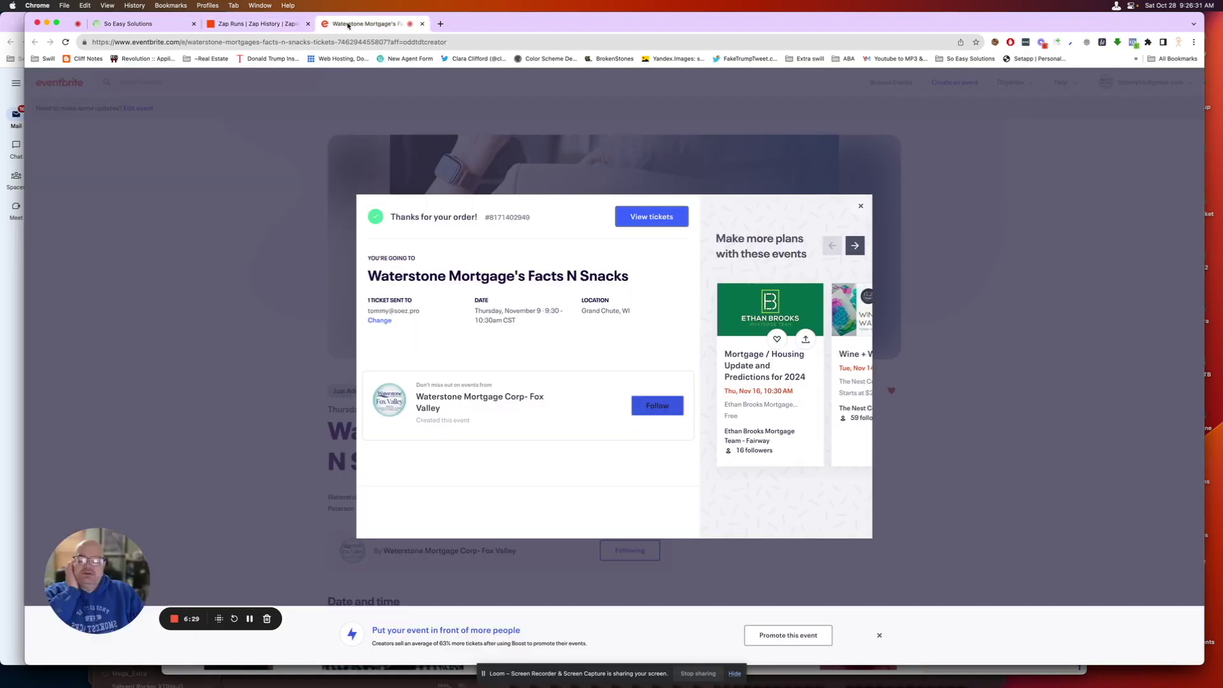